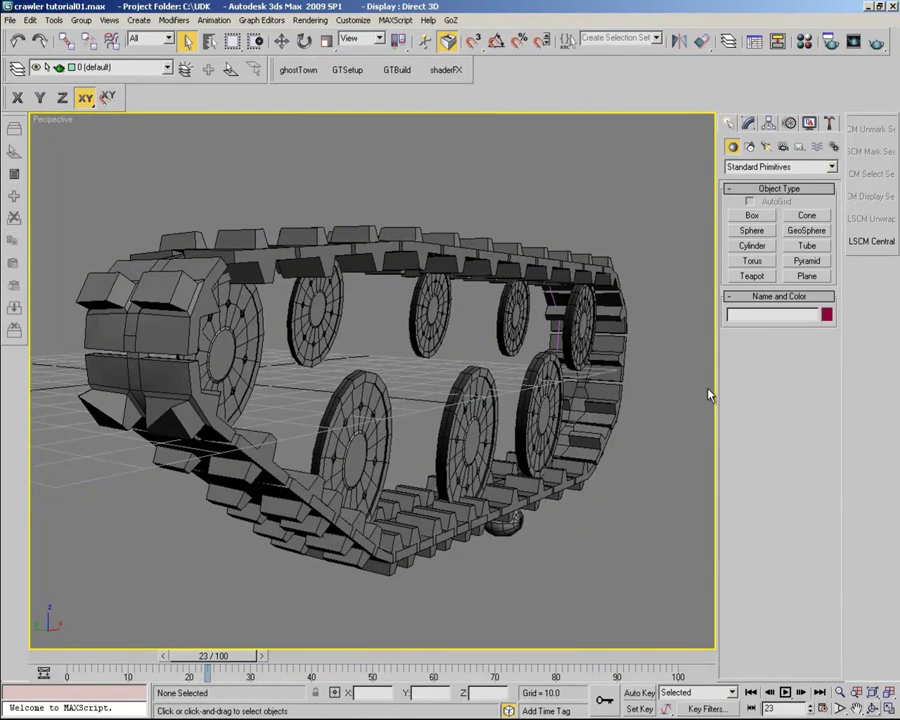
Step: Orbit the Perspective view around the finished crawler to inspect it from several angles, including underneath
key(ctrl+r)
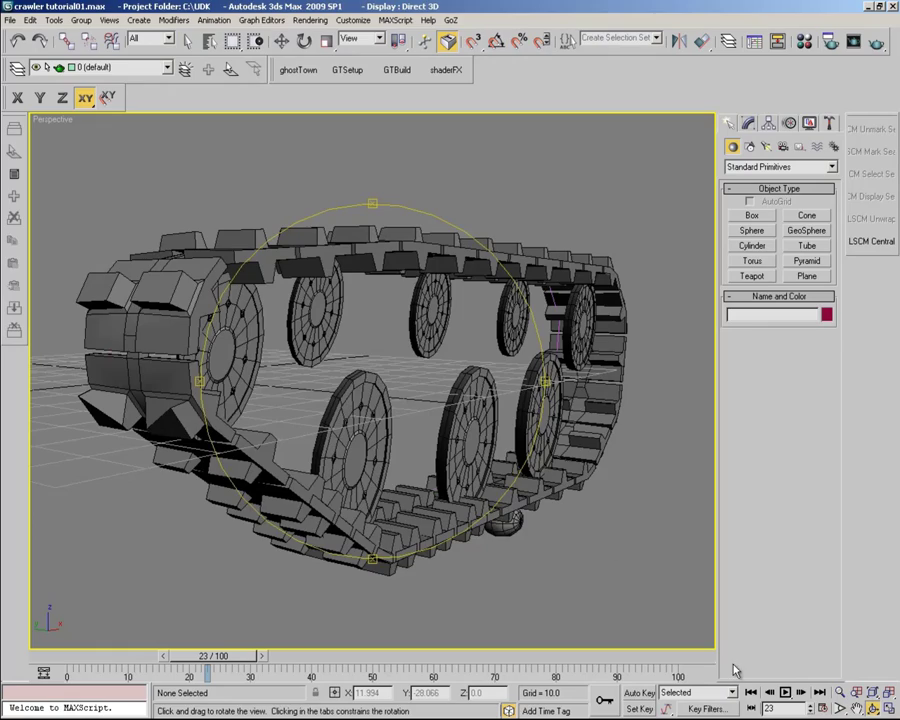
drag(609, 543, 450, 320)
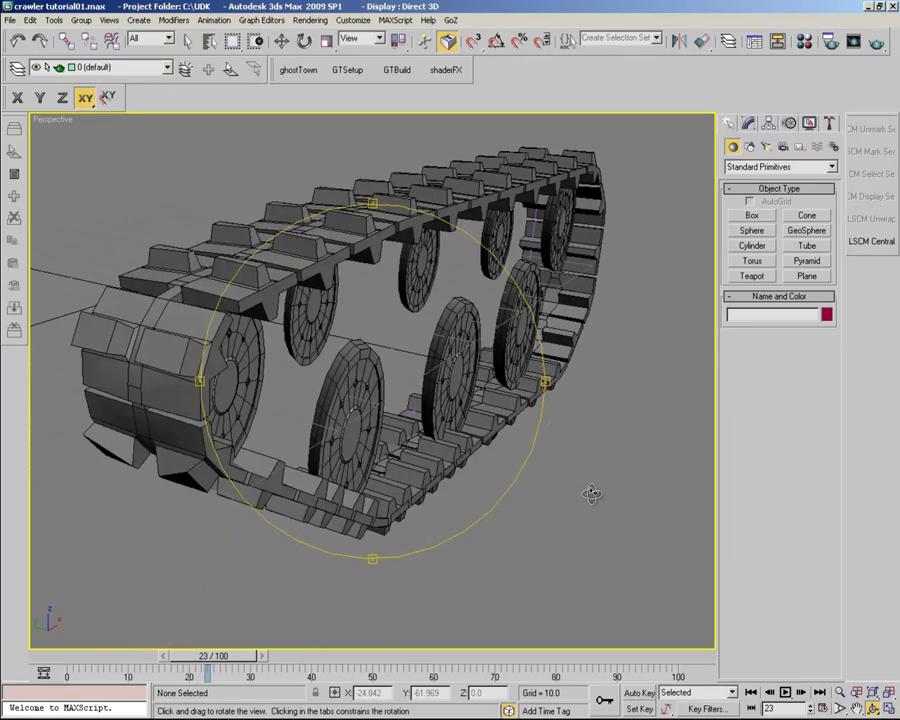
mouse_move(592, 492)
mouse_down()
mouse_move(305, 373)
mouse_move(310, 402)
mouse_move(281, 396)
mouse_up()
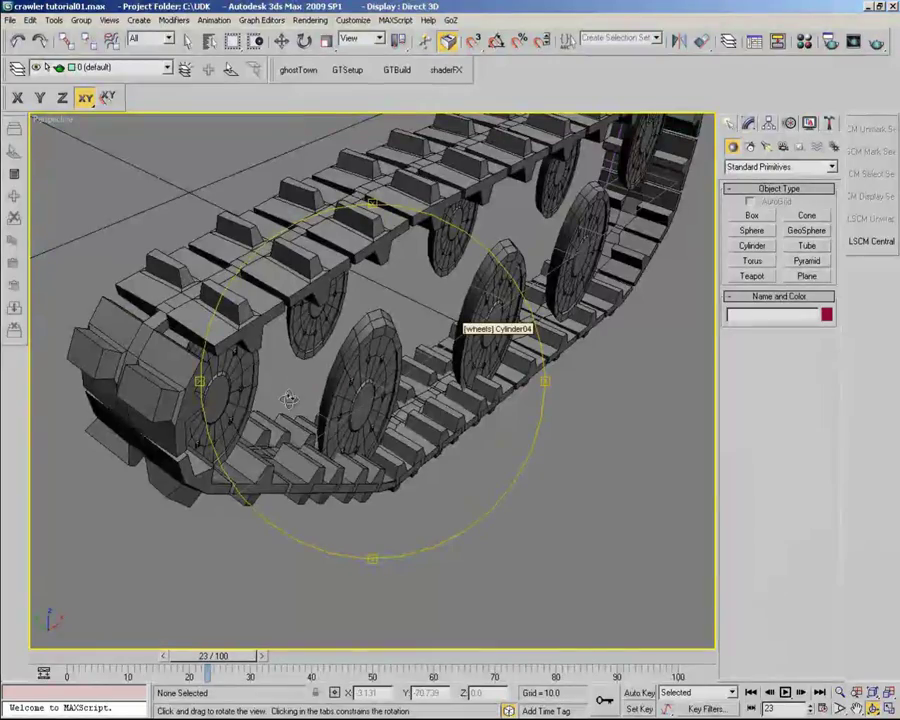
drag(285, 447, 295, 438)
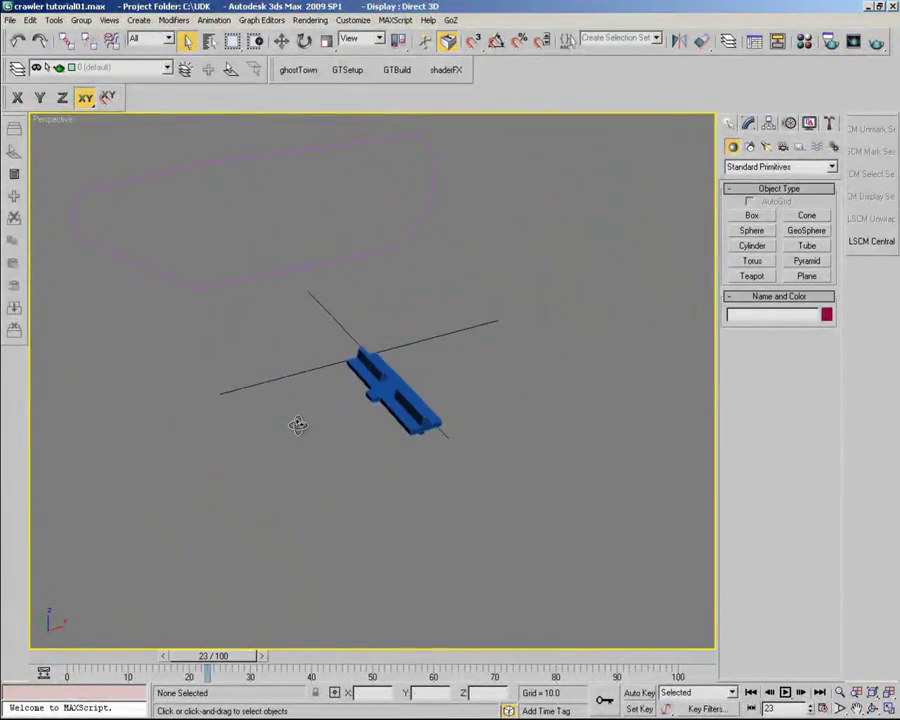
Step: Zoom in on the blue track link mold01, switch to the Top view, and select it
click(462, 337)
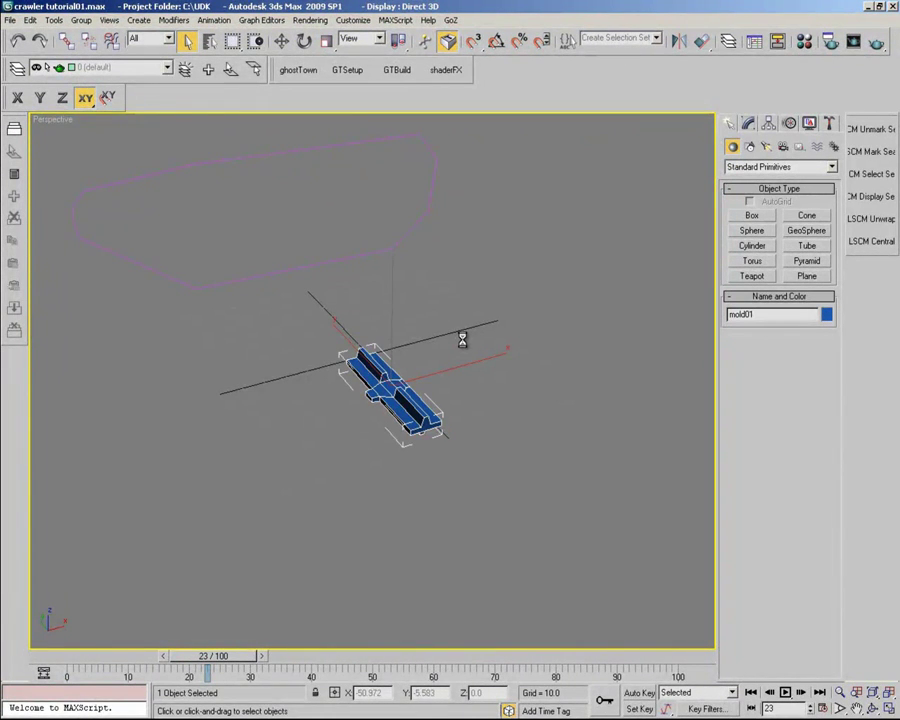
click(840, 692)
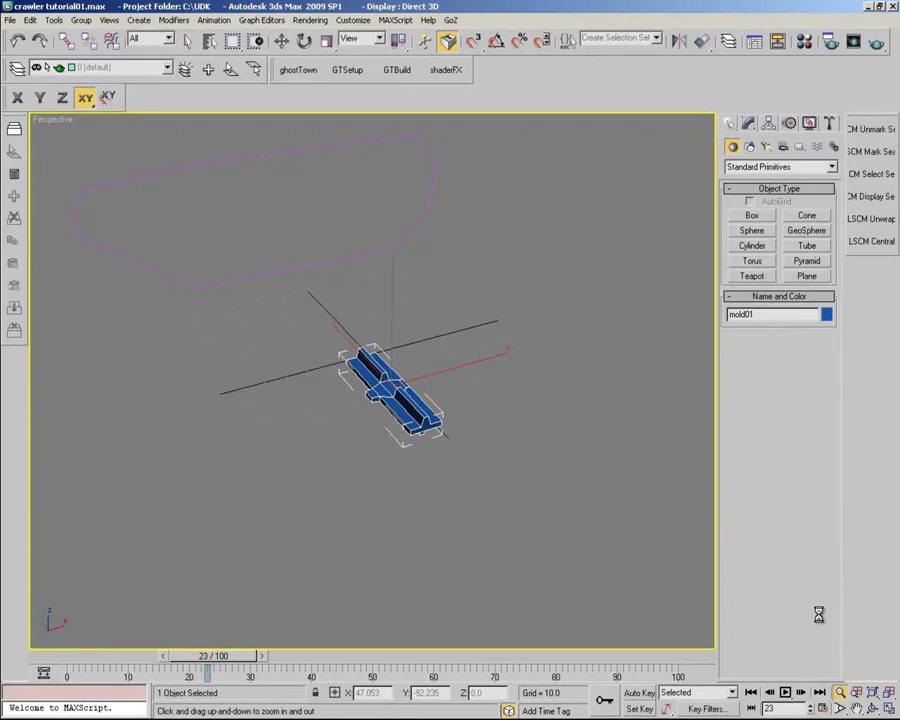
mouse_move(589, 461)
mouse_down()
mouse_move(600, 507)
mouse_move(286, 390)
mouse_up()
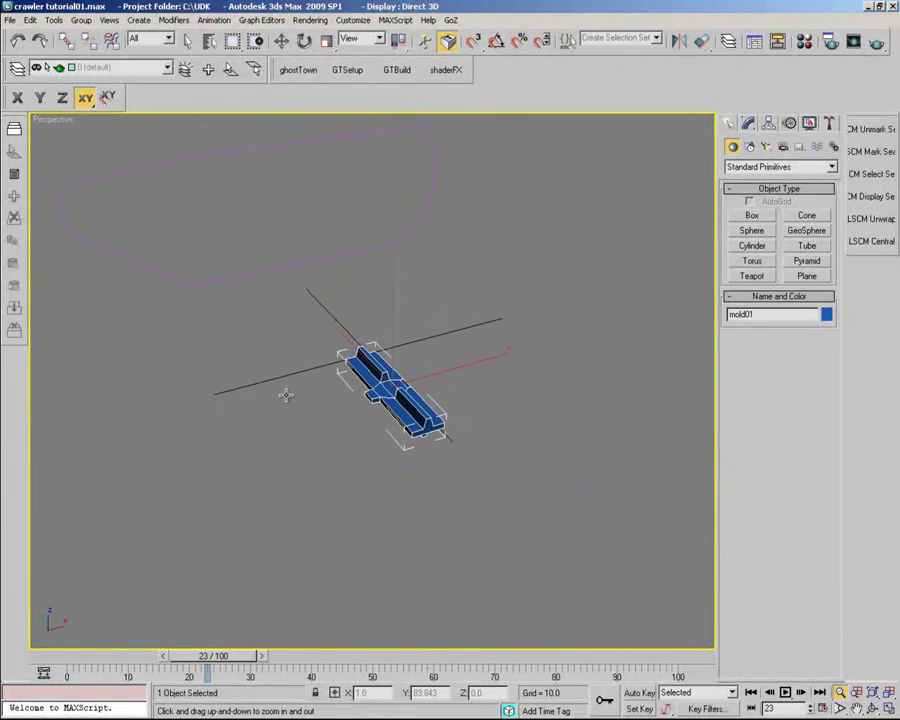
right_click(405, 401)
click(455, 462)
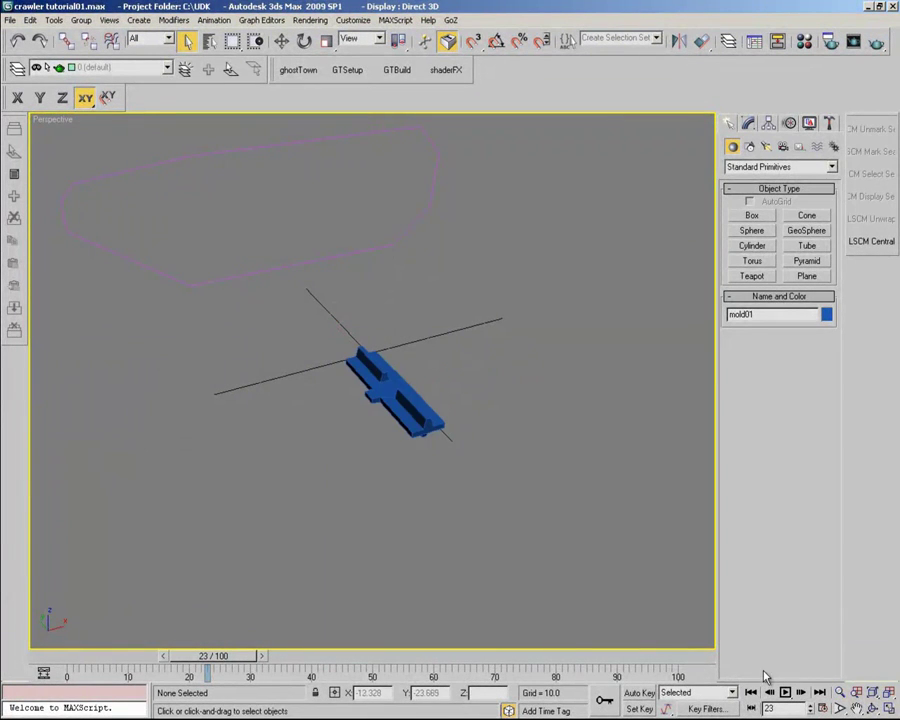
click(842, 693)
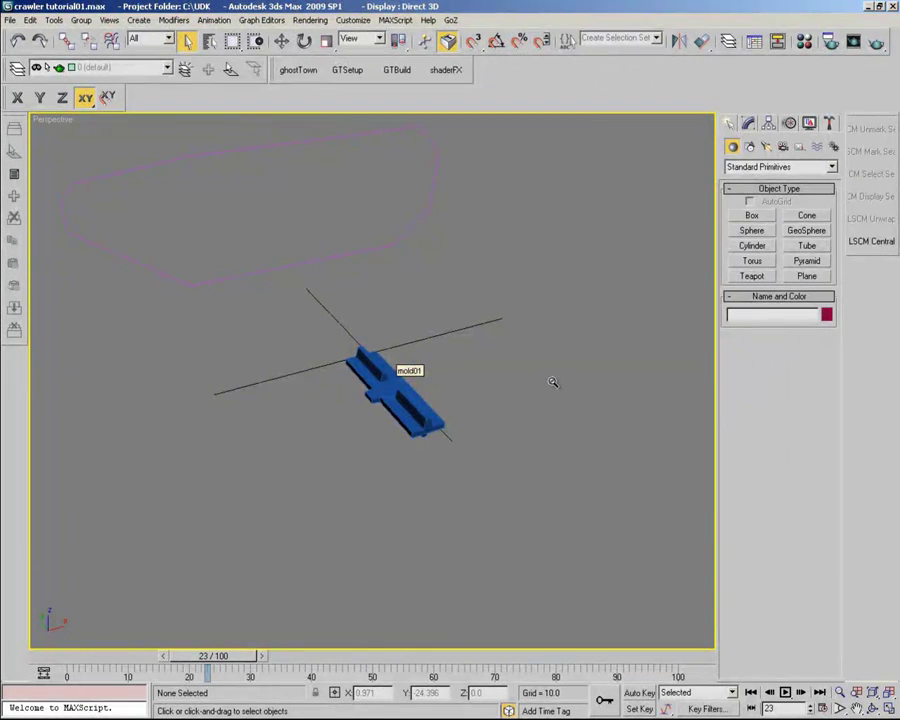
key(t)
key(ctrl+a)
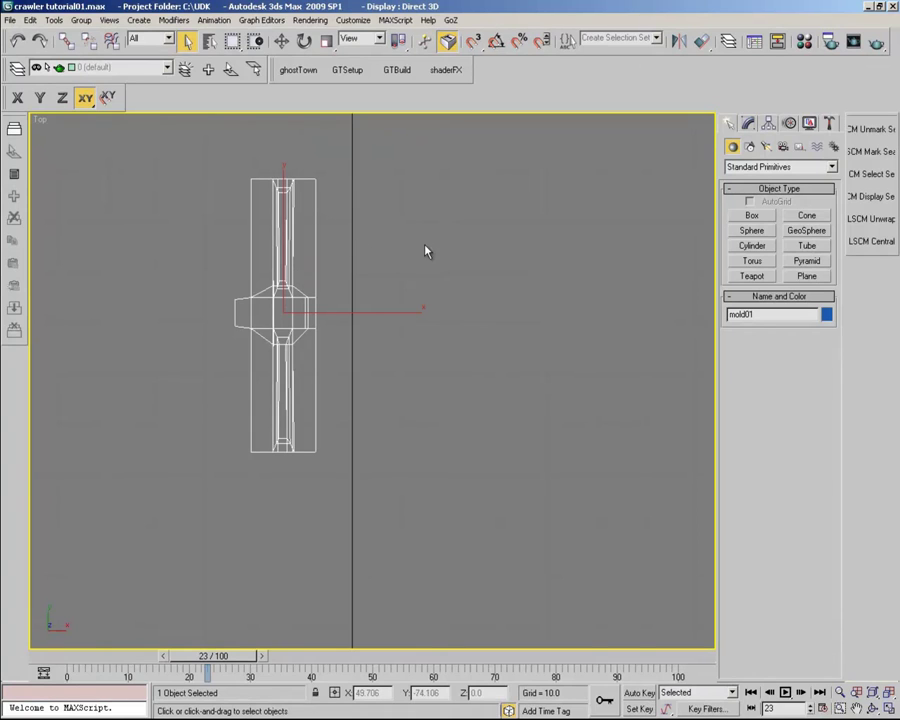
Step: Zoom the Top view around mold01, select it, and turn the viewport grid off
scroll(397, 329, down, 2)
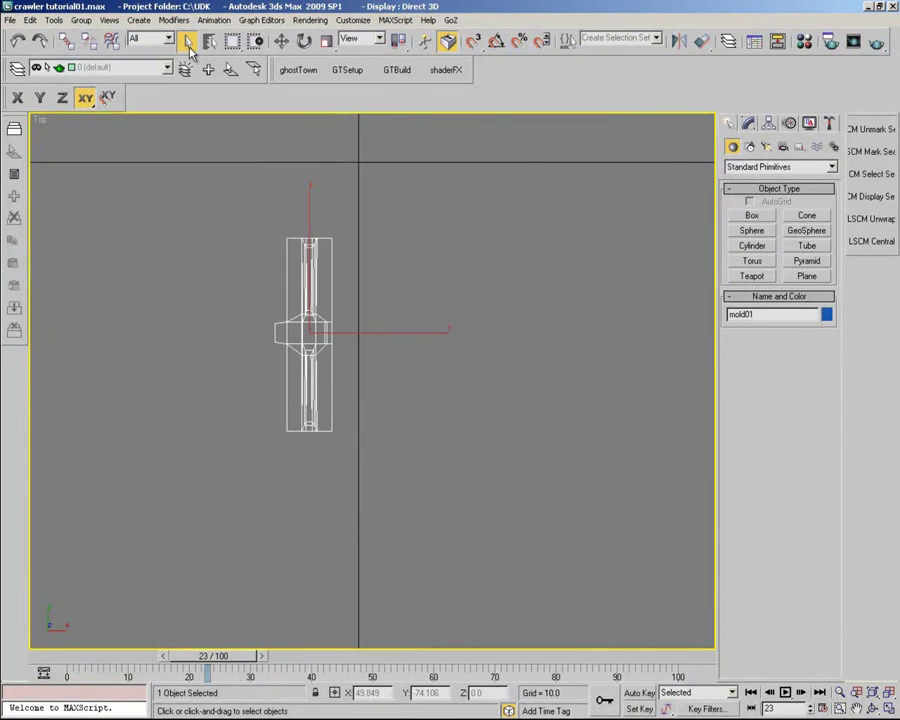
scroll(459, 282, up, 2)
click(459, 282)
scroll(470, 370, down, 2)
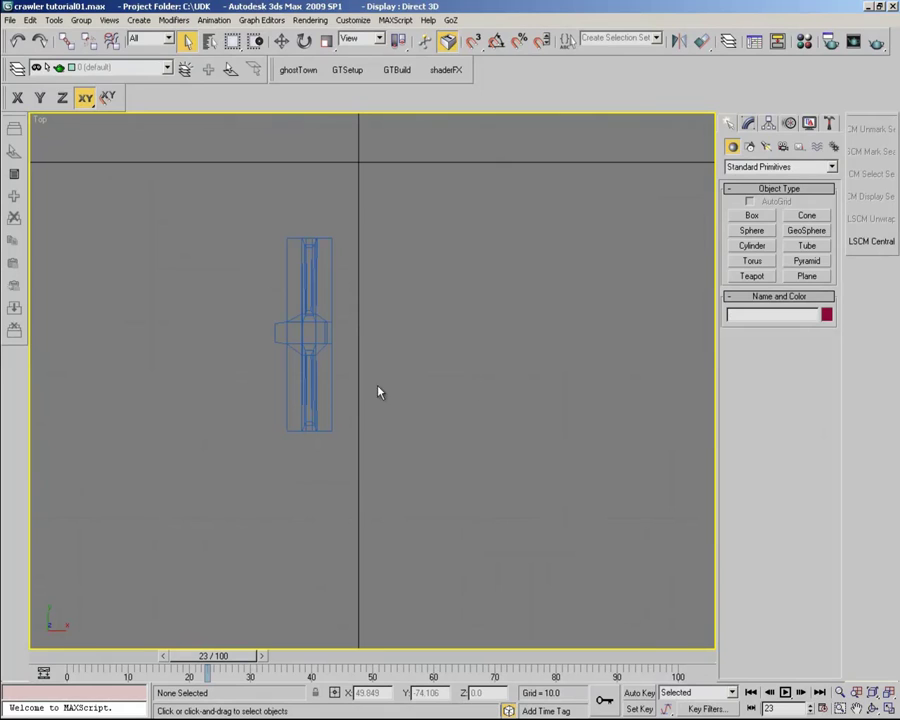
scroll(470, 384, up, 2)
scroll(384, 382, down, 1)
scroll(380, 385, down, 1)
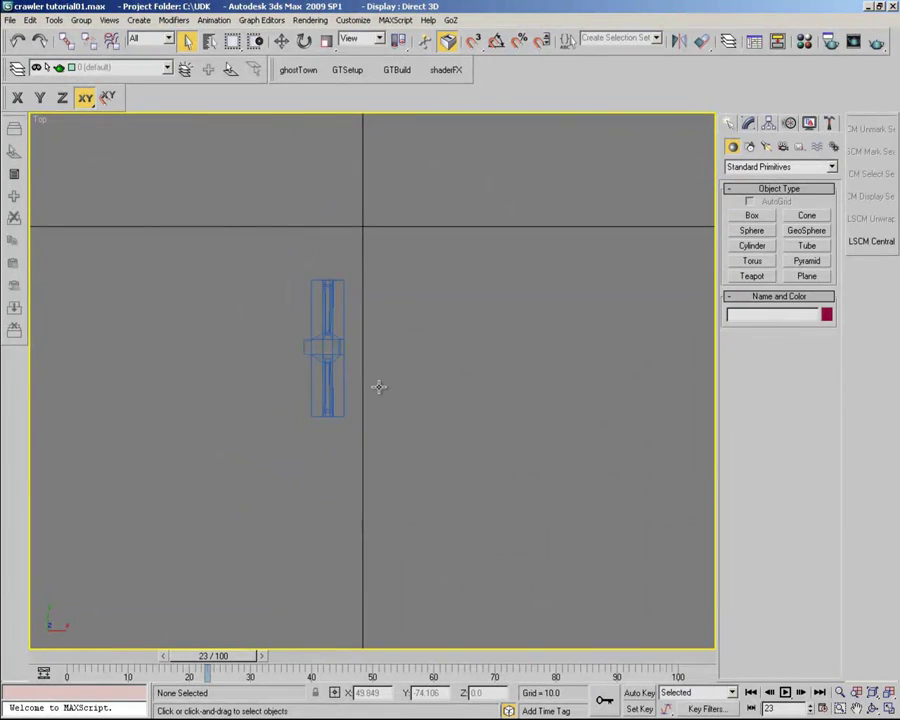
scroll(378, 388, down, 1)
scroll(380, 386, up, 1)
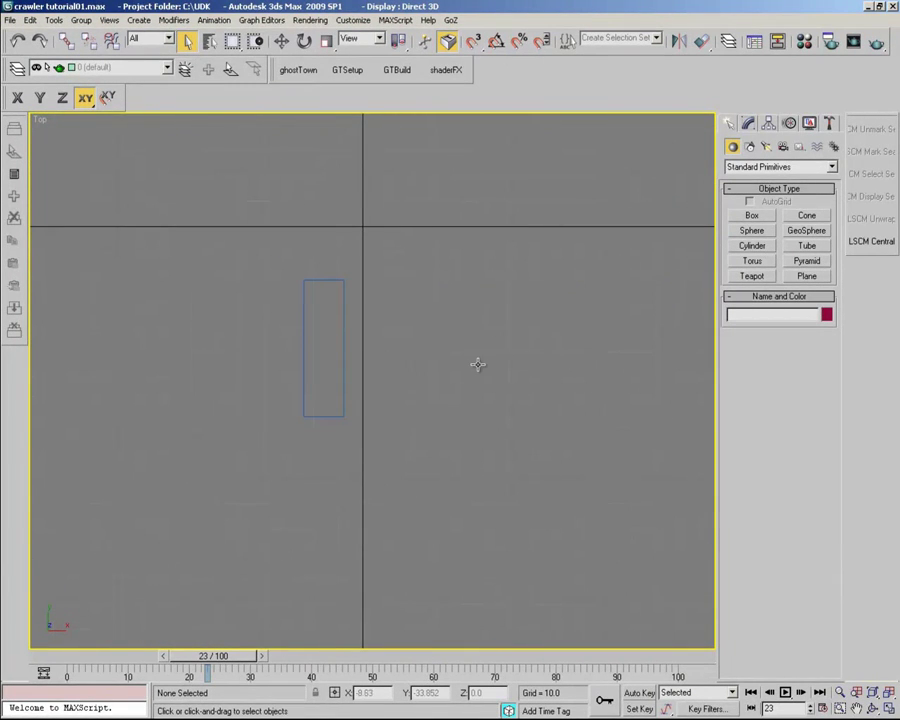
click(328, 365)
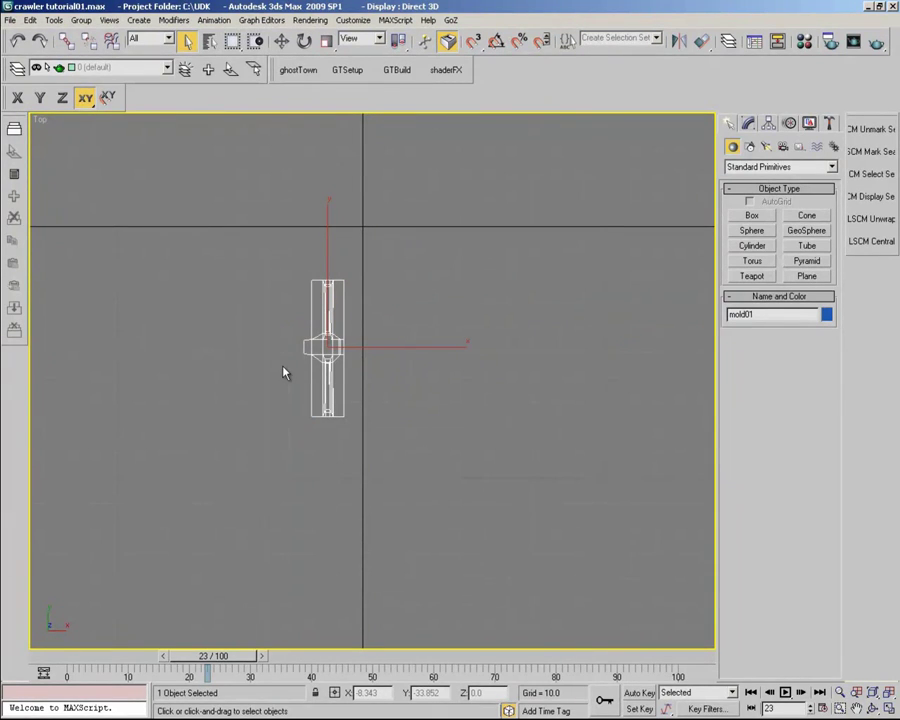
scroll(283, 370, down, 2)
scroll(580, 448, down, 2)
scroll(596, 451, down, 2)
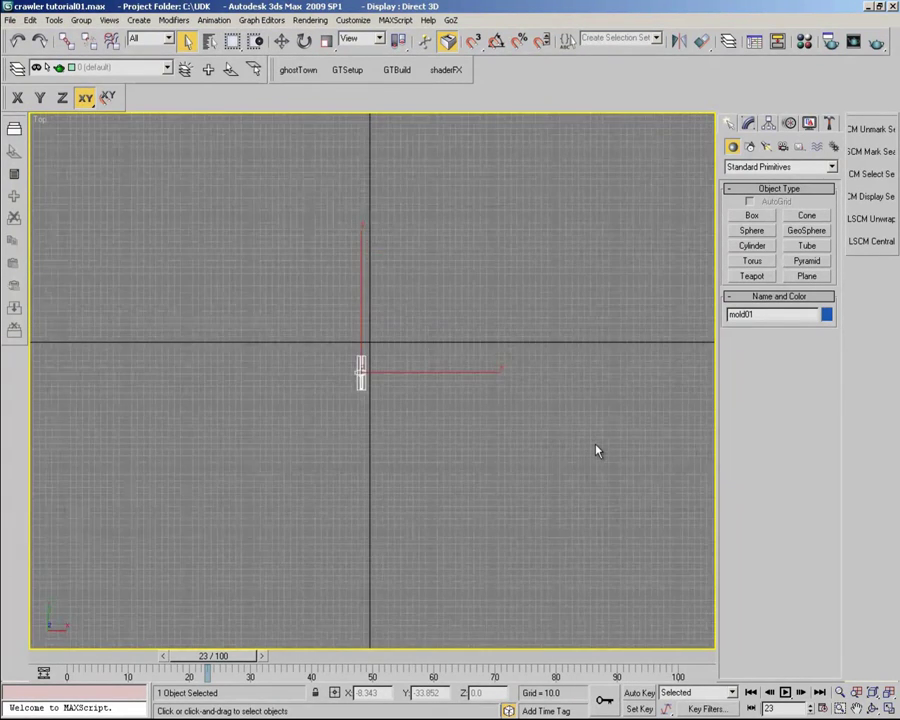
scroll(596, 451, up, 1)
scroll(596, 451, up, 1)
scroll(596, 451, up, 1)
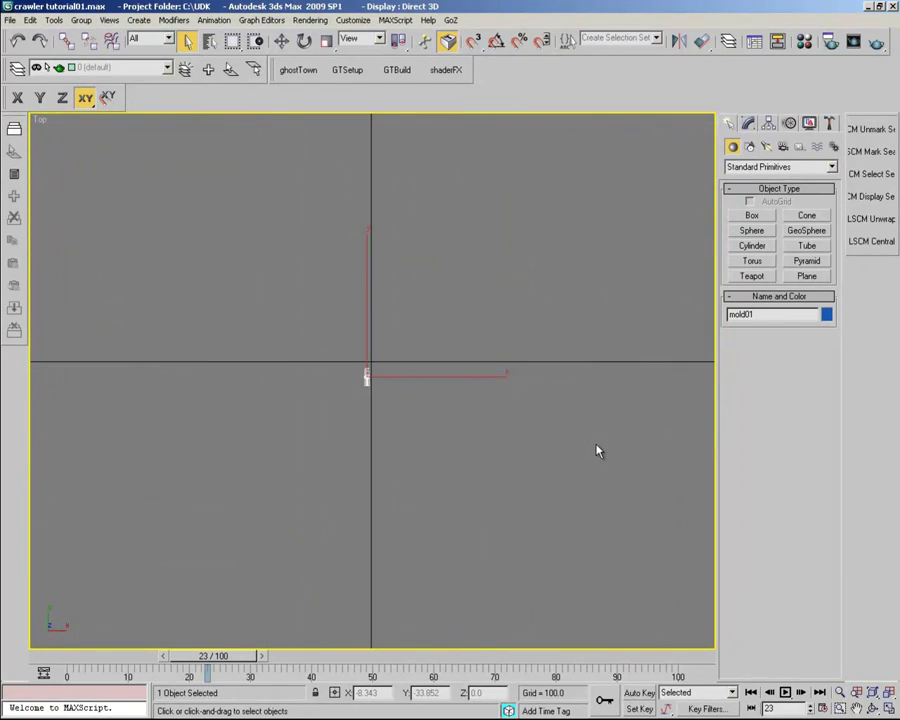
scroll(596, 451, up, 1)
scroll(596, 451, up, 1)
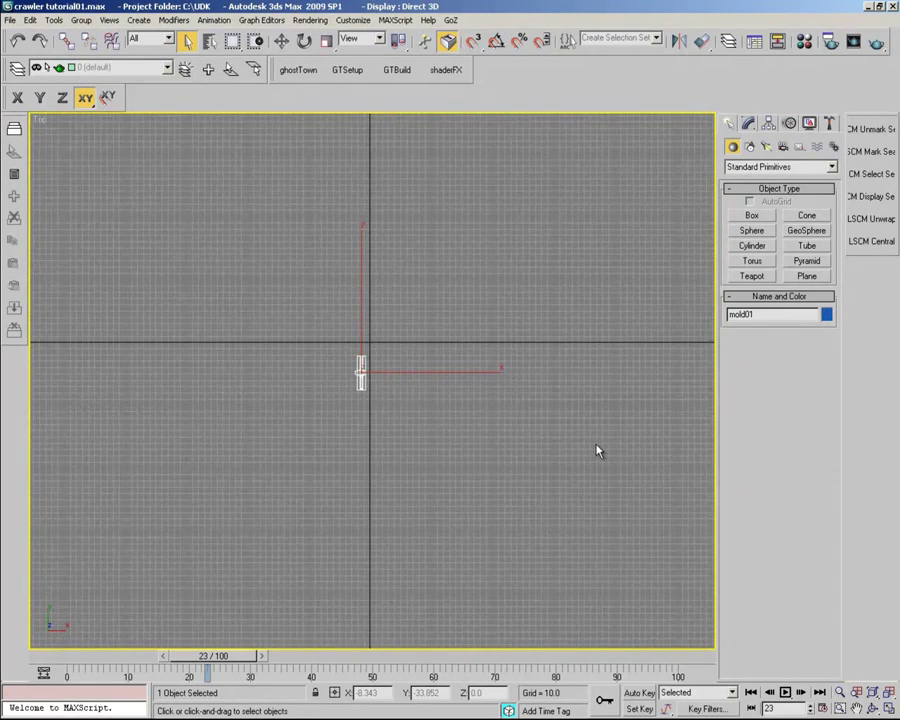
key(g)
scroll(596, 451, up, 1)
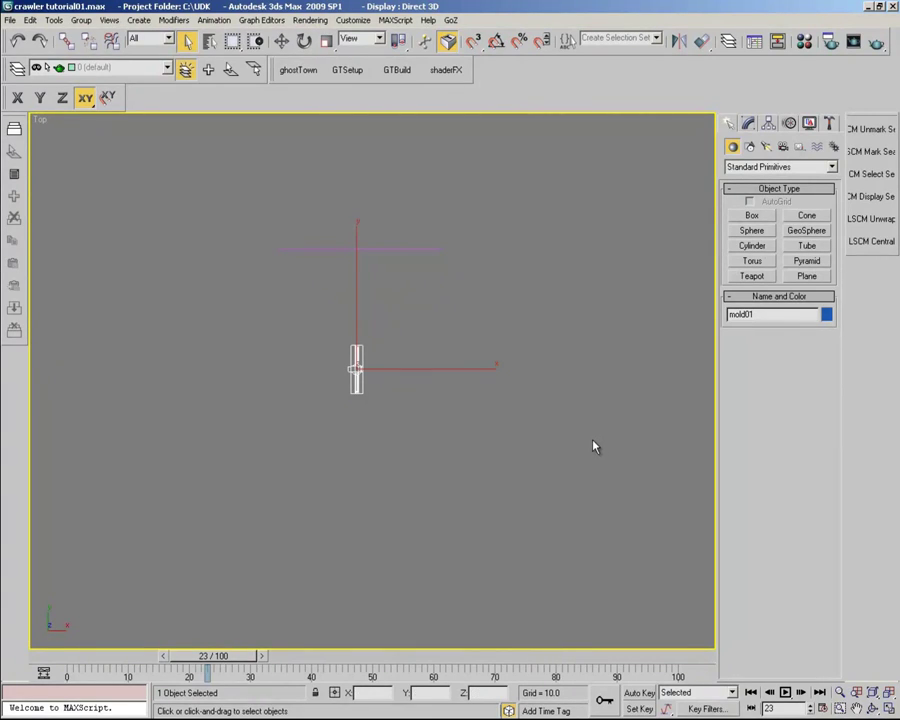
Step: Dismiss the Create New Layer prompt and close the Layer Manager
click(184, 68)
key(Return)
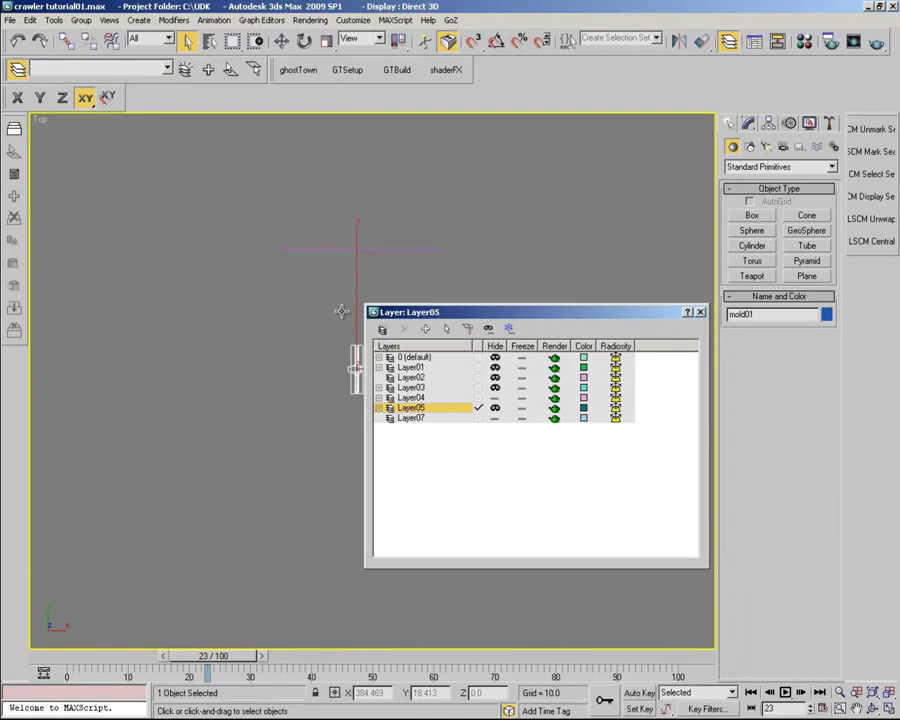
key(Escape)
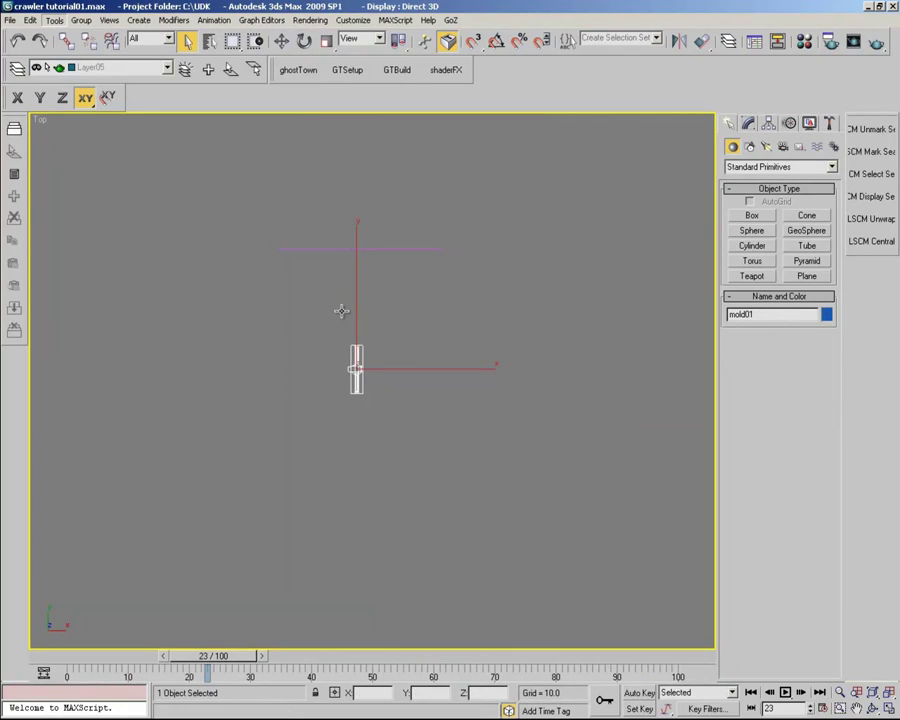
Step: Open the Array dialog from the Tools menu for mold01
key(alt+t)
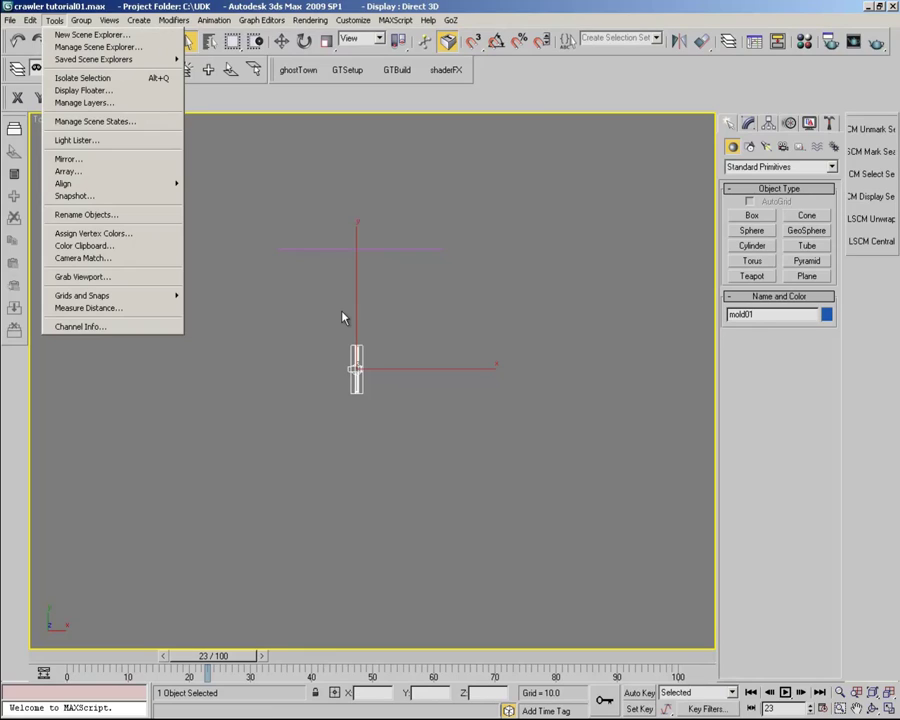
key(Down)
key(Down)
key(Down)
key(Return)
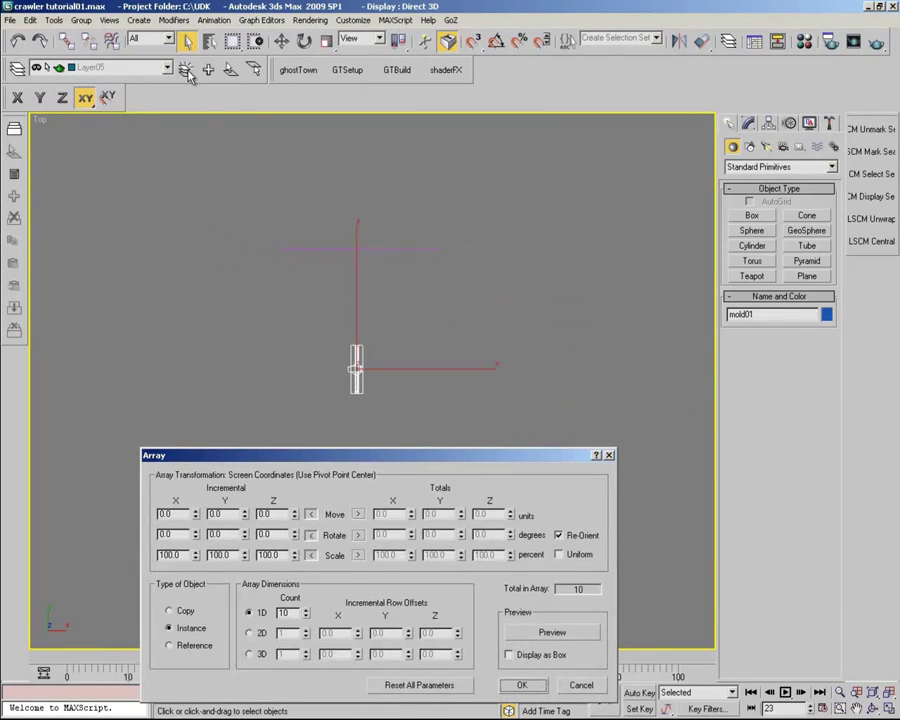
Step: Turn on the array preview and try X spacings of 13, 14, 100 and 20
click(552, 632)
text(13)
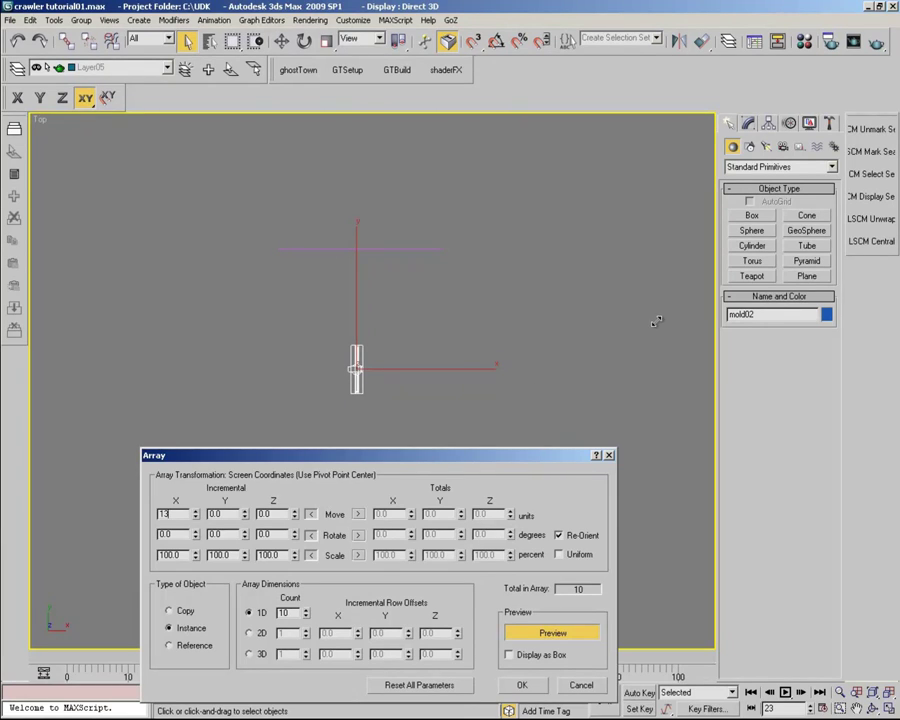
key(Return)
key(Tab)
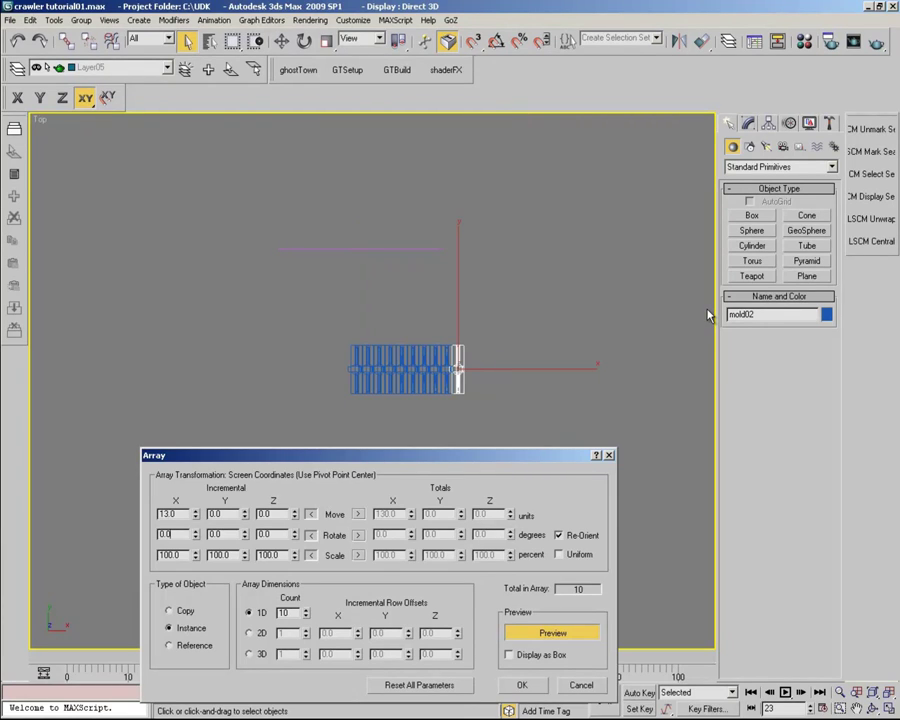
key(shift+Tab)
text(1)
key(Tab)
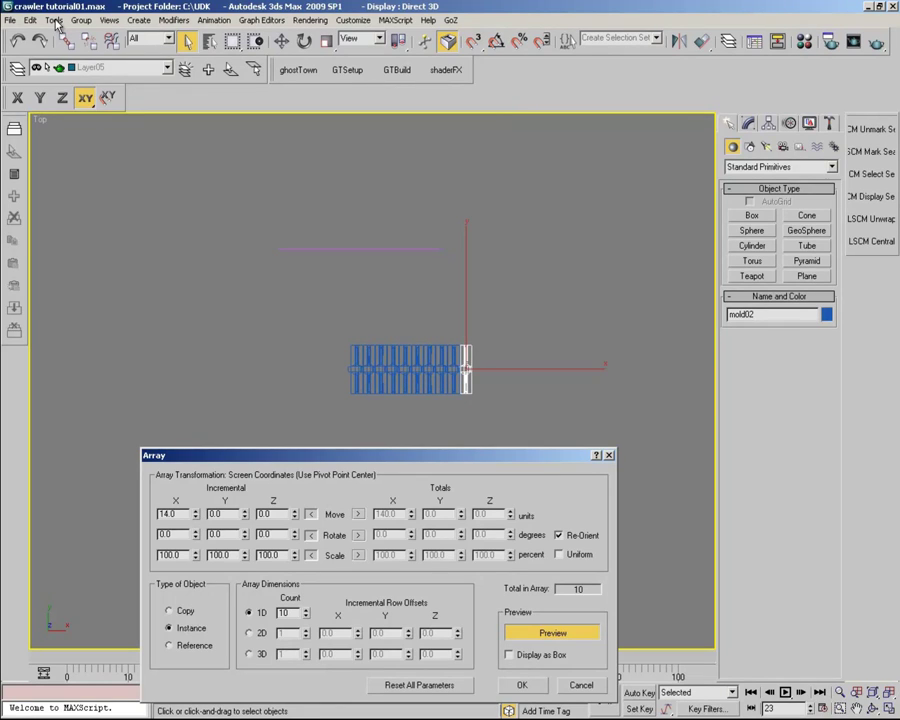
key(shift+Tab)
key(Tab)
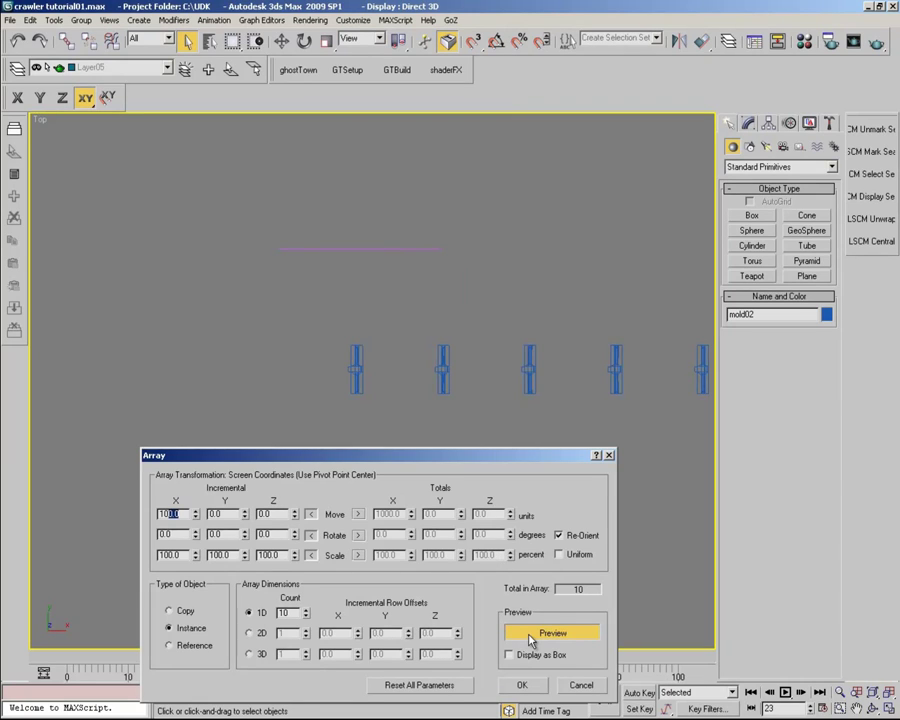
text(20)
key(Return)
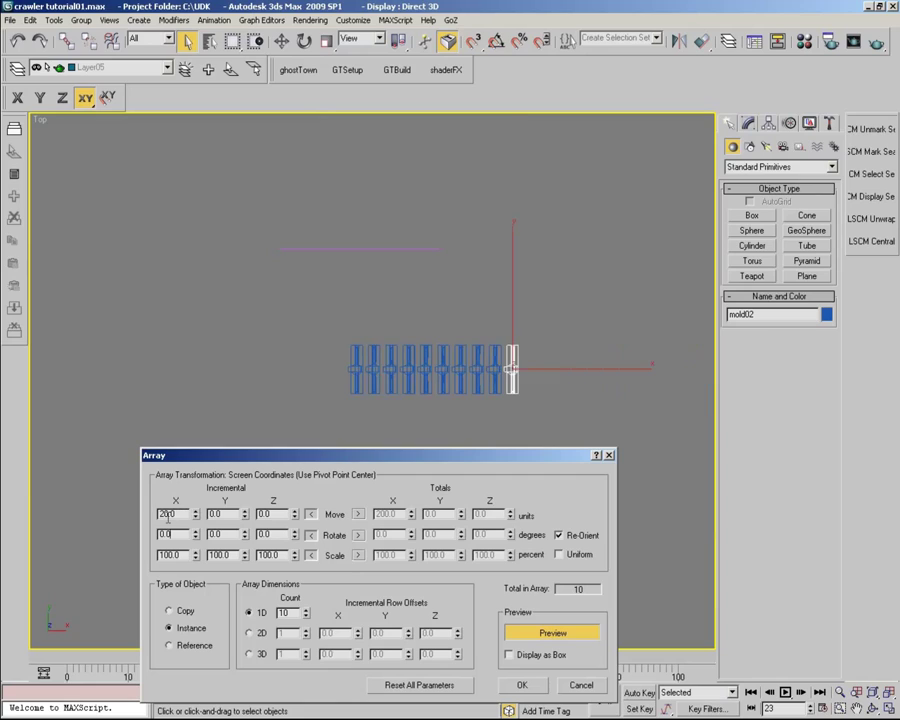
Step: Set Move X to 16 and 1D Count to 32 to create the instanced row
double_click(163, 516)
text(16)
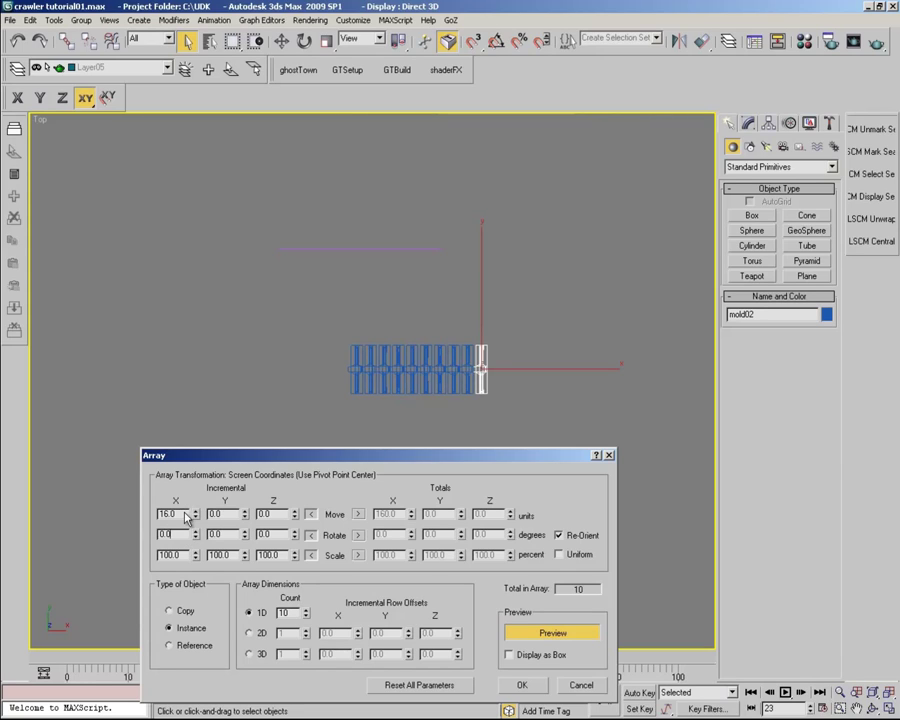
key(Tab)
text(32)
key(Return)
key(ctrl+w)
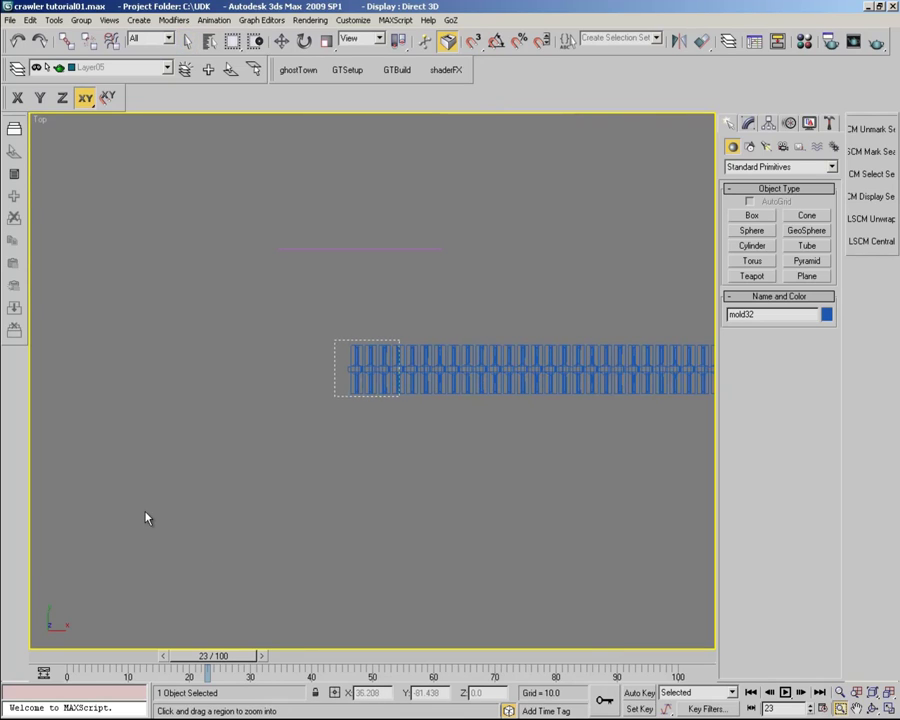
Step: Zoom in on the left end of the link row and back out of the Tools menu
drag(335, 341, 400, 388)
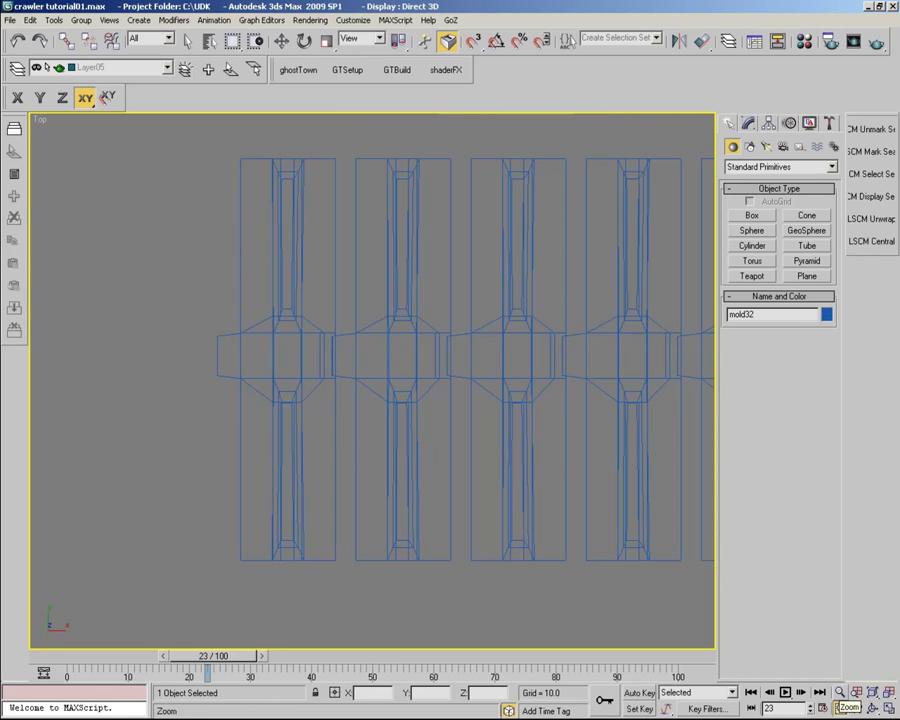
click(840, 707)
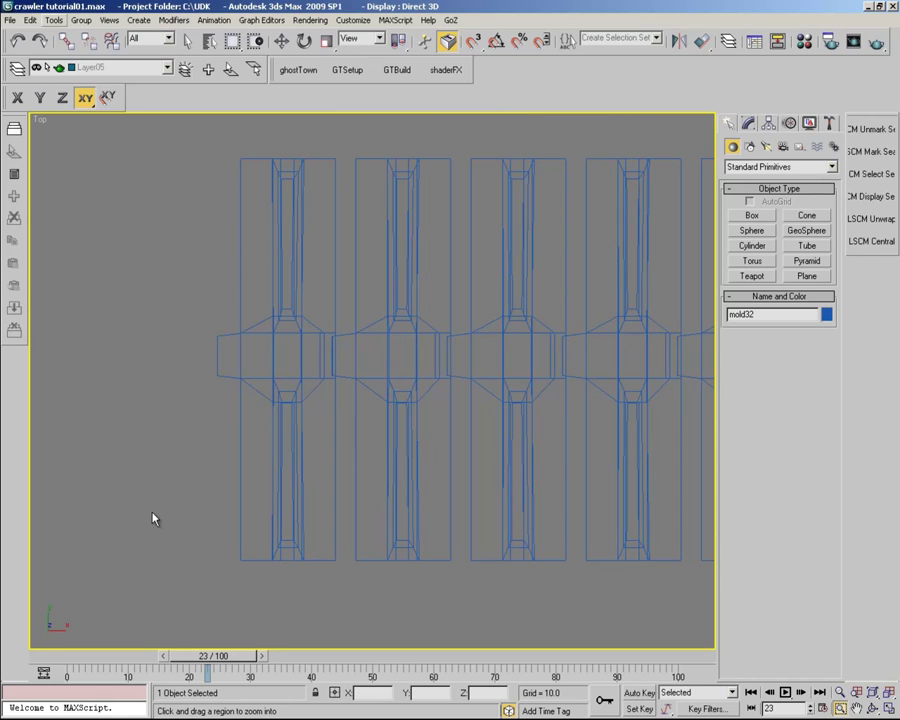
key(alt+t)
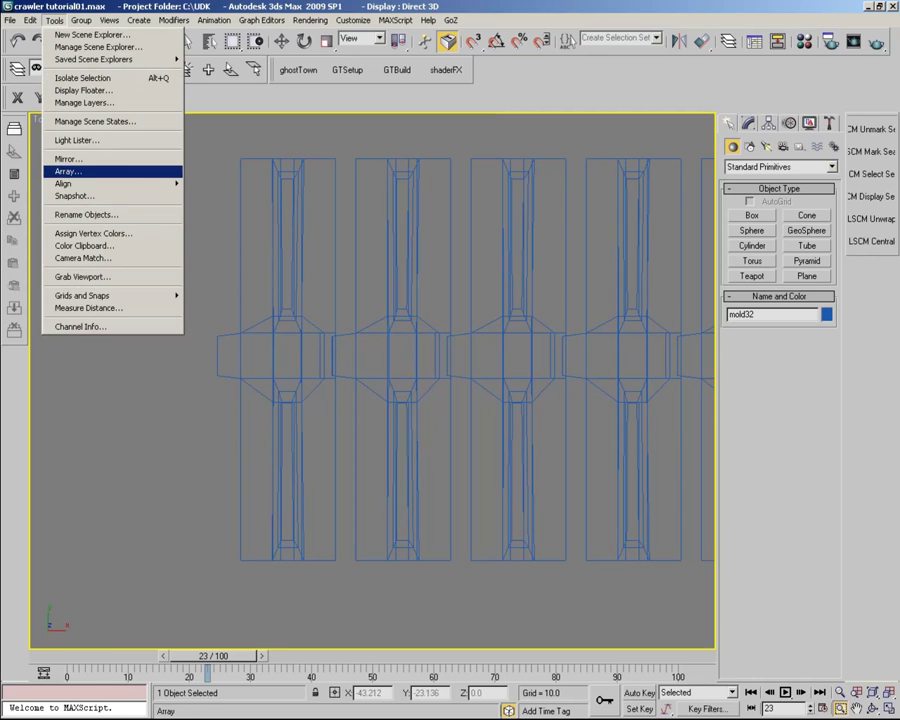
key(Down)
key(Down)
key(Down)
key(Up)
key(Up)
key(Right)
key(Escape)
key(Escape)
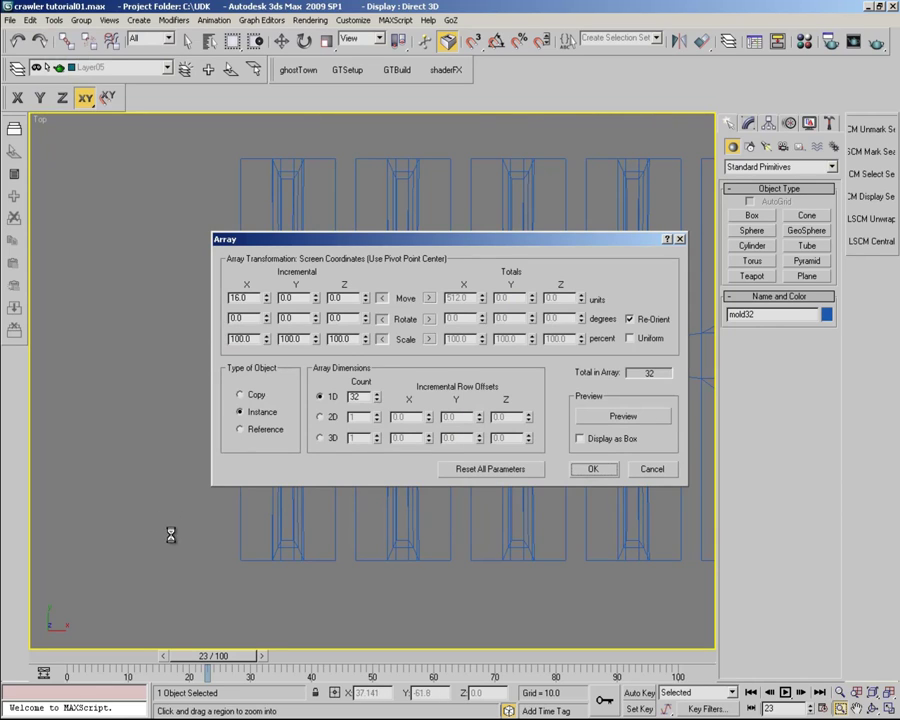
key(Escape)
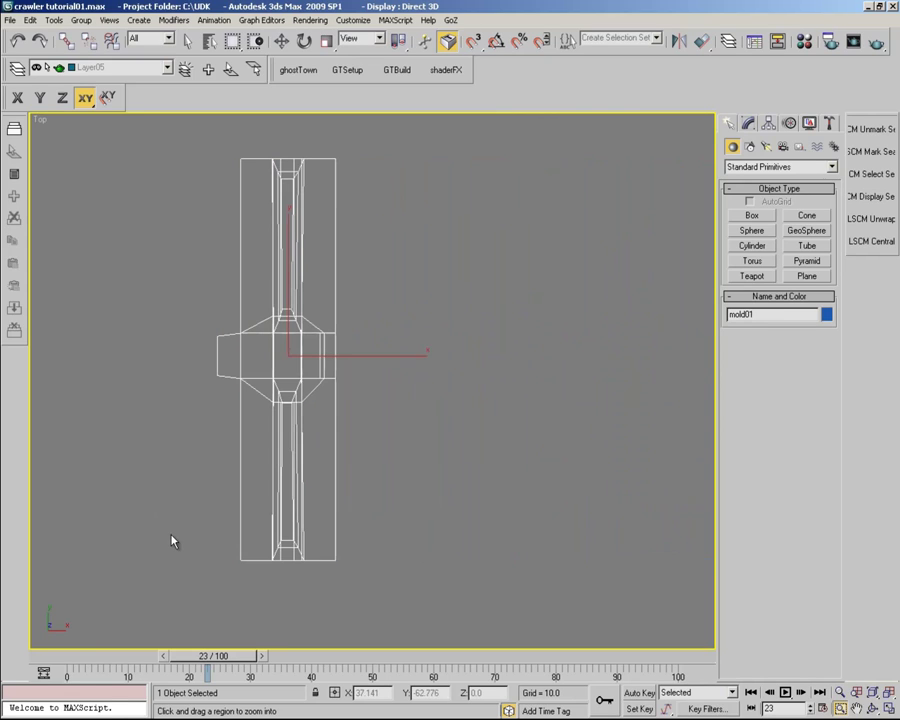
Step: Rerun the Array as Copy with count 32, then zoom out to see the whole row
key(alt+t)
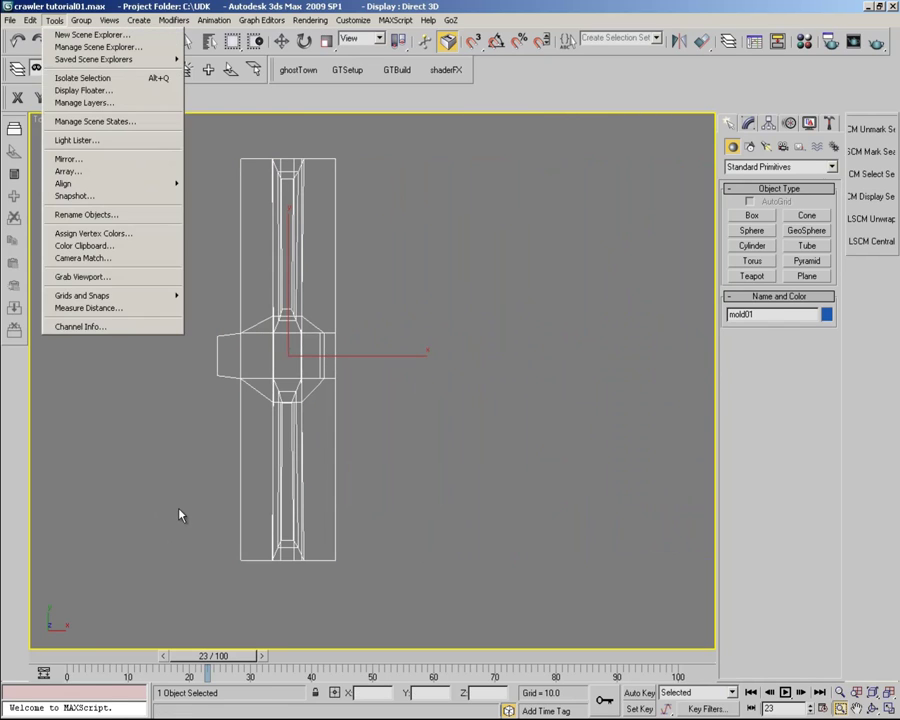
key(Return)
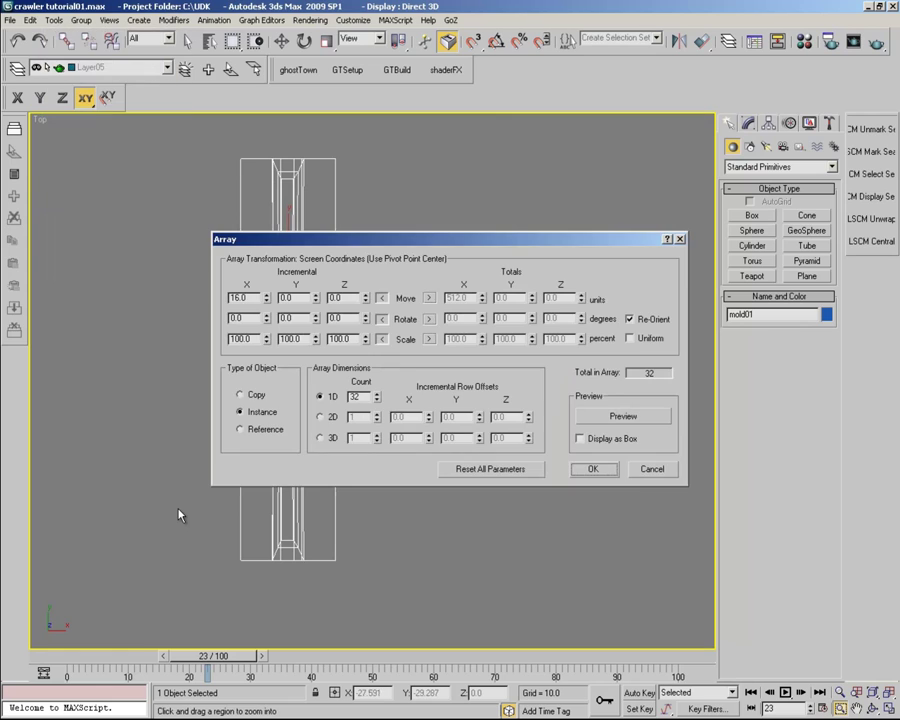
click(240, 394)
key(Return)
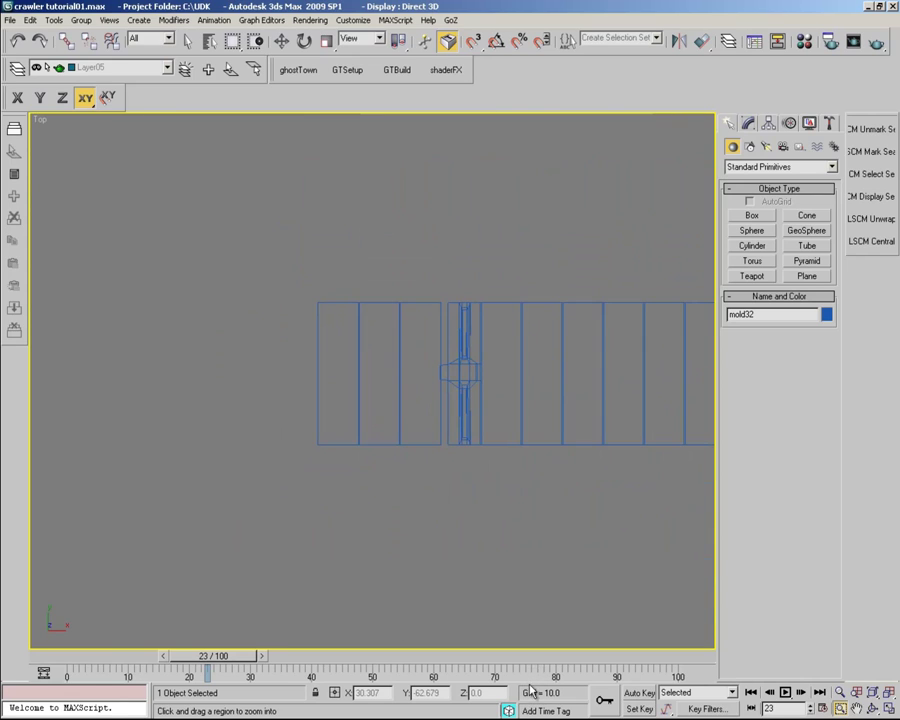
key(bracketright)
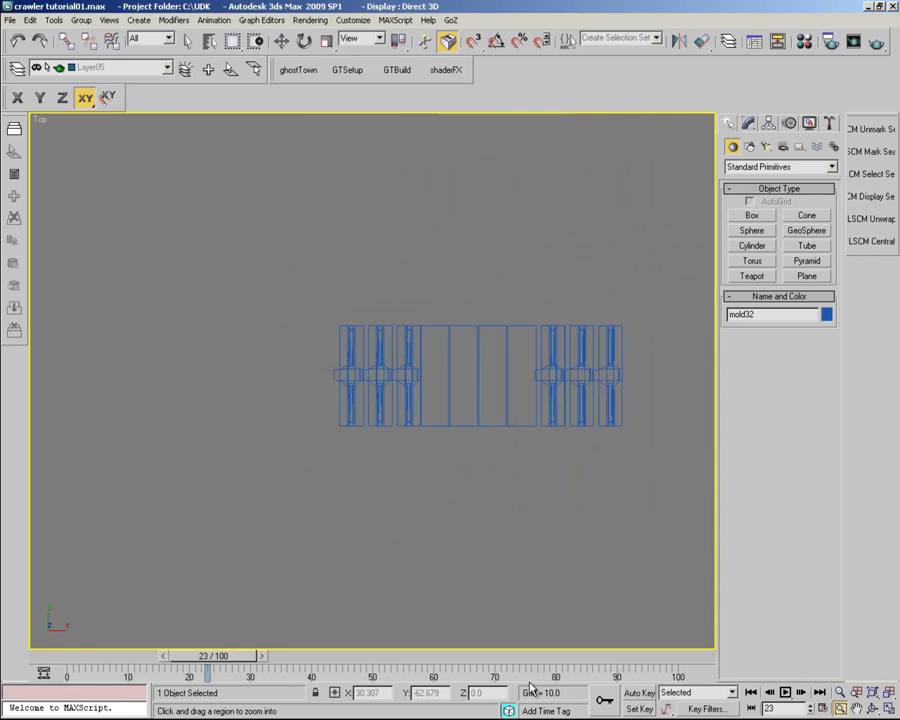
key(bracketright)
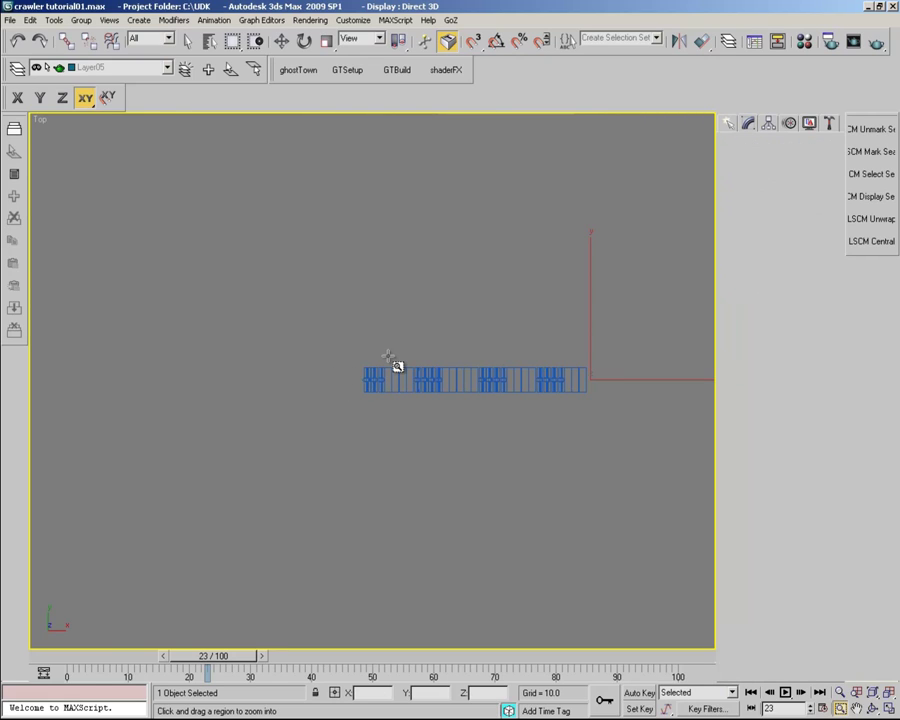
Step: Attach links mold02 through mold32 to mold01 via Attach List
right_click(389, 360)
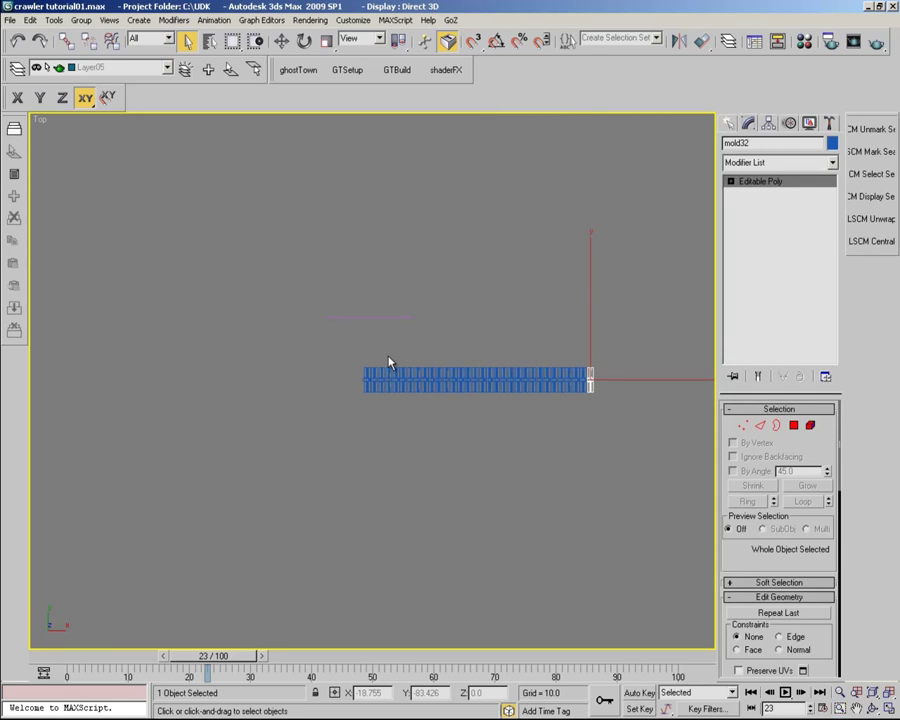
key(ctrl+z)
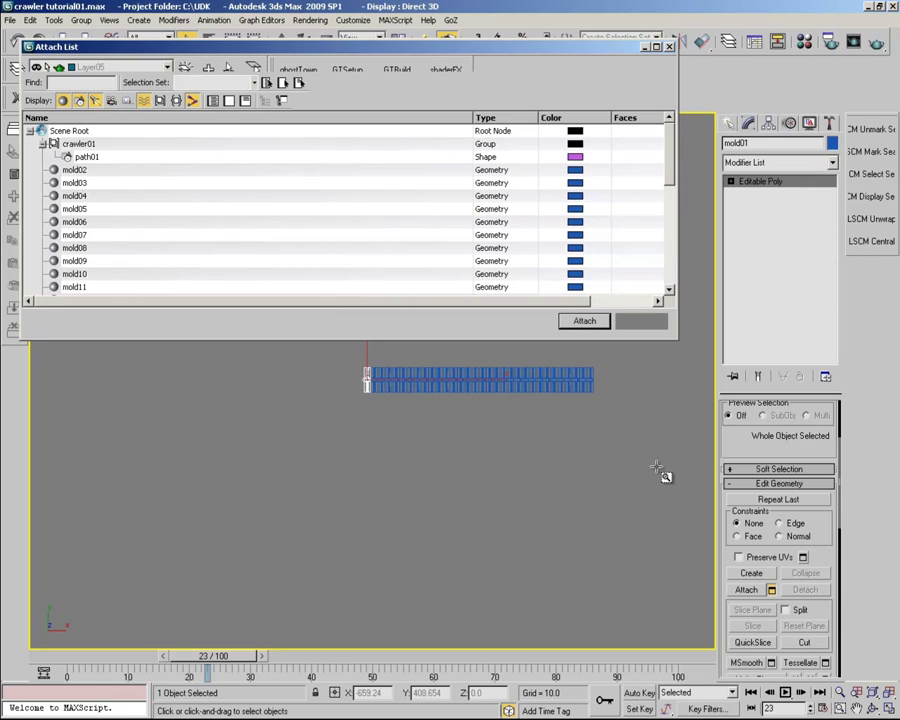
key(shift+Down)
key(shift+Down)
key(shift+Down)
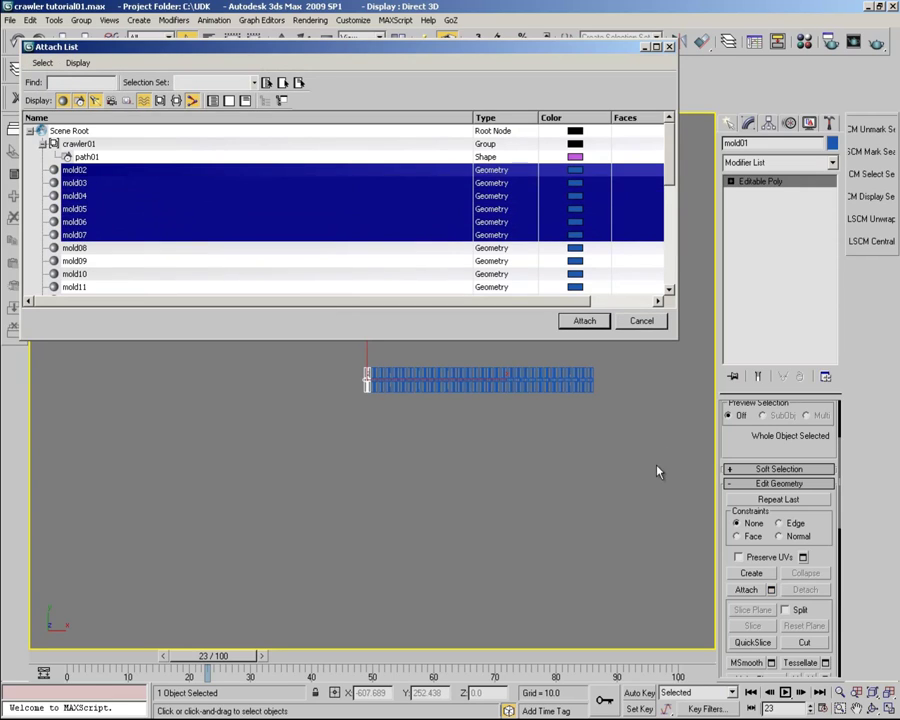
key(shift+End)
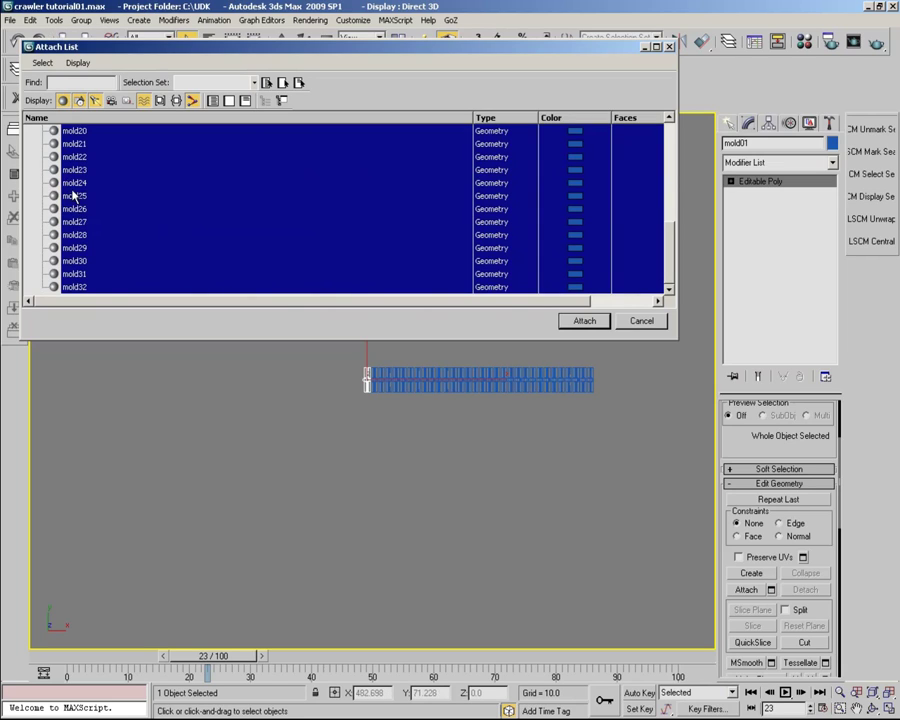
key(Return)
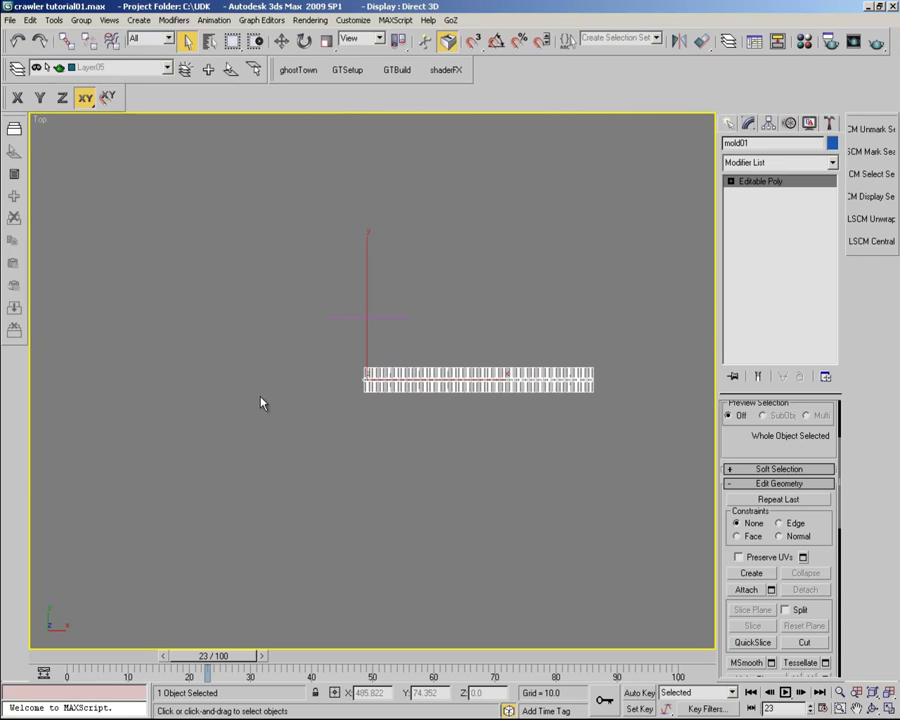
Step: Switch to Perspective, orbit to look down on the merged track, and pan it left
key(p)
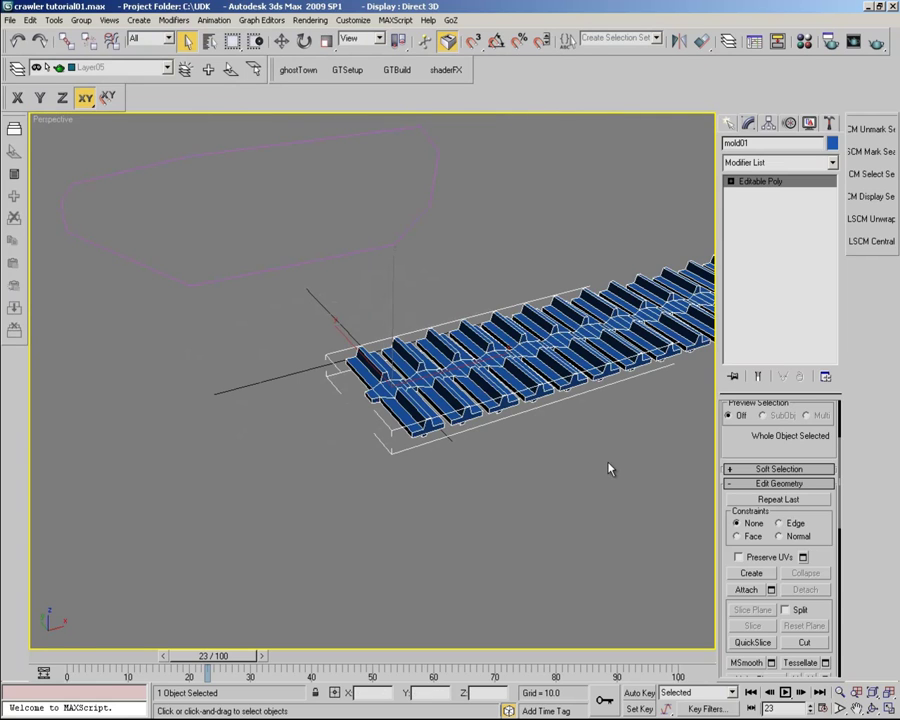
key(alt+z)
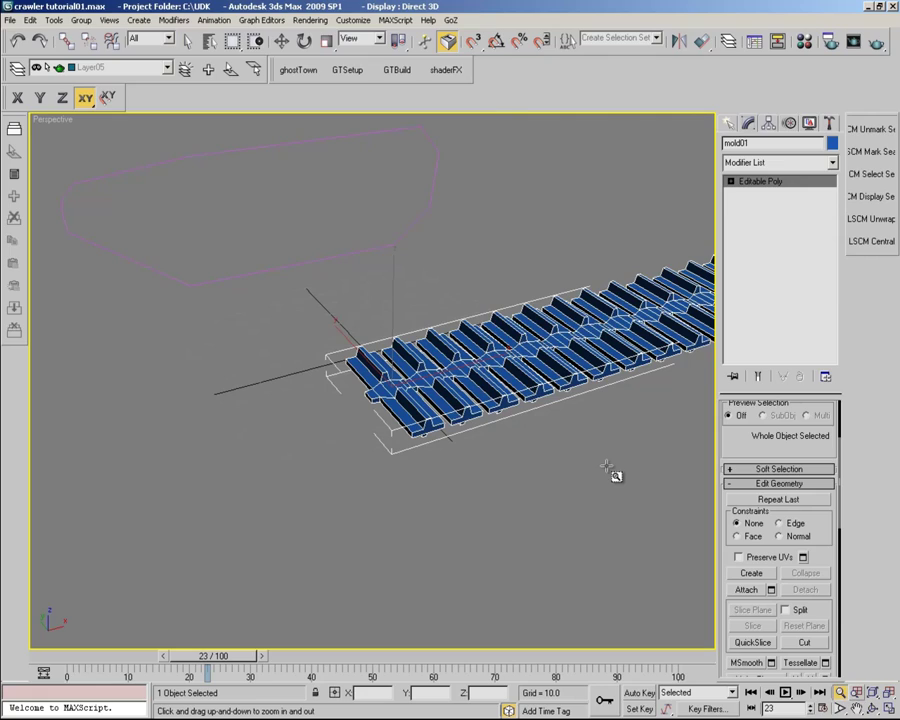
key(ctrl+p)
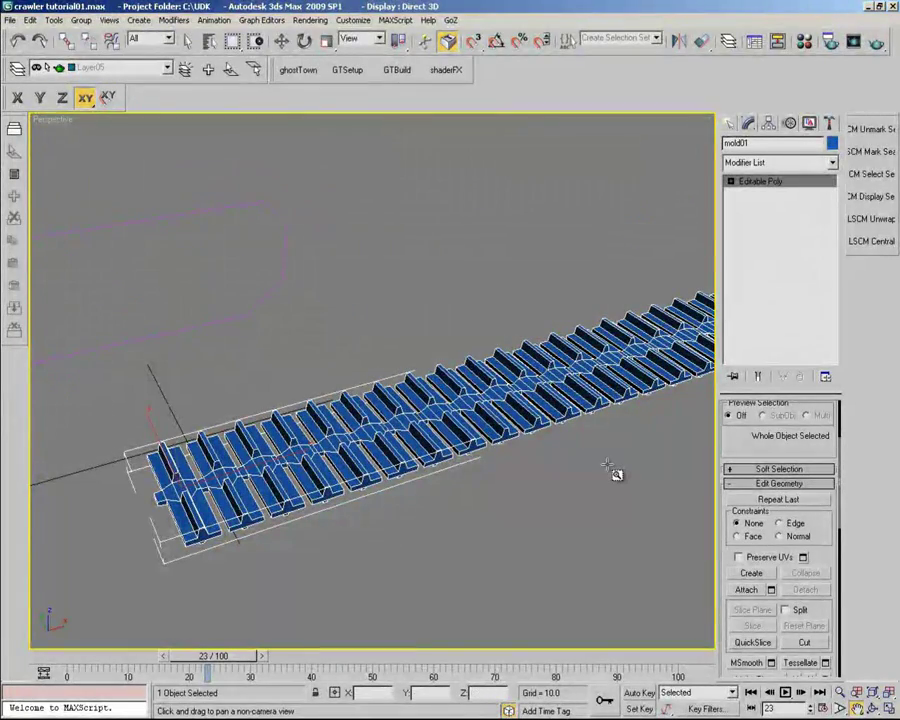
key(ctrl+r)
drag(614, 472, 615, 473)
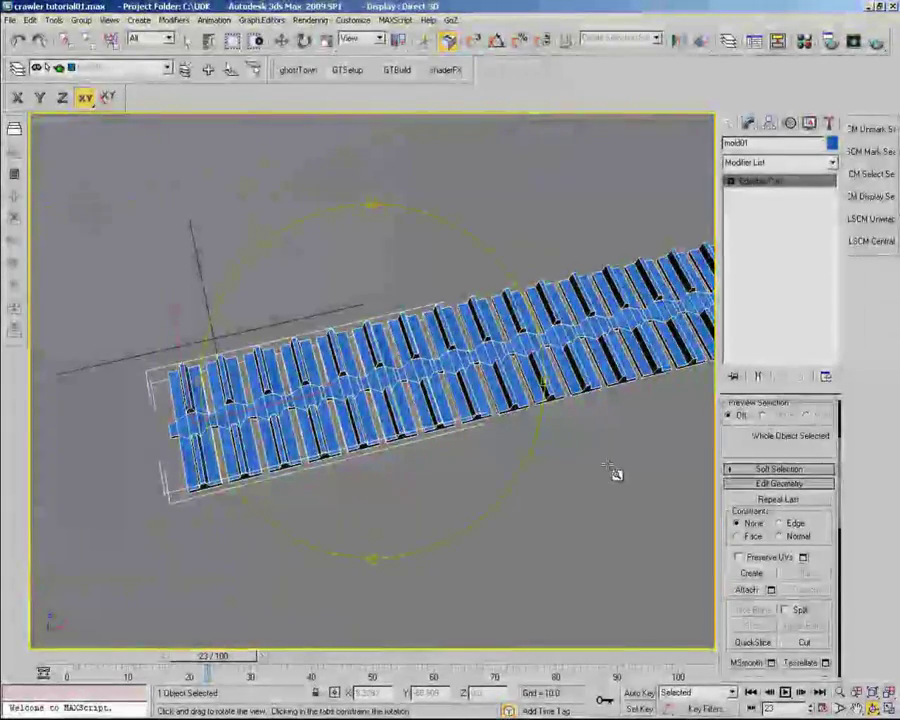
right_click(609, 473)
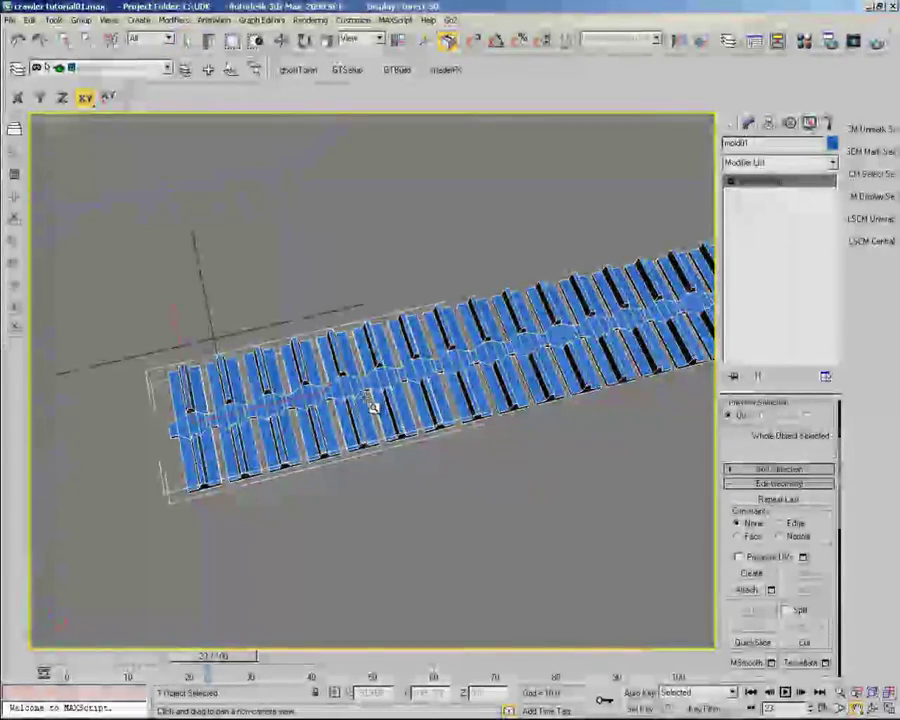
drag(371, 405, 236, 430)
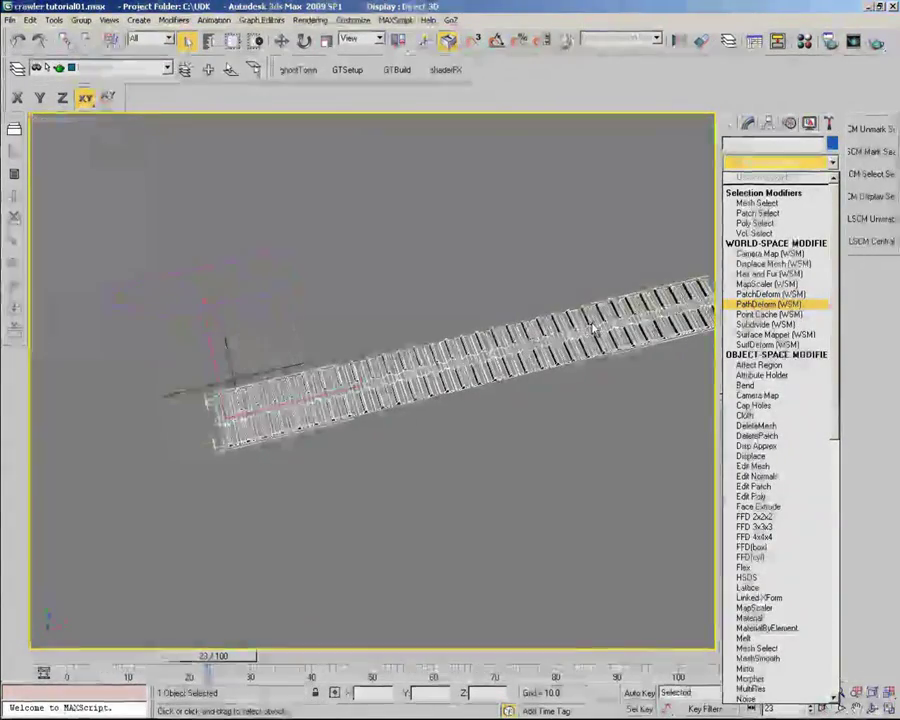
Step: Apply a PathDeform (WSM) modifier to mold01 bound to path01, then view it from the Front
key(Return)
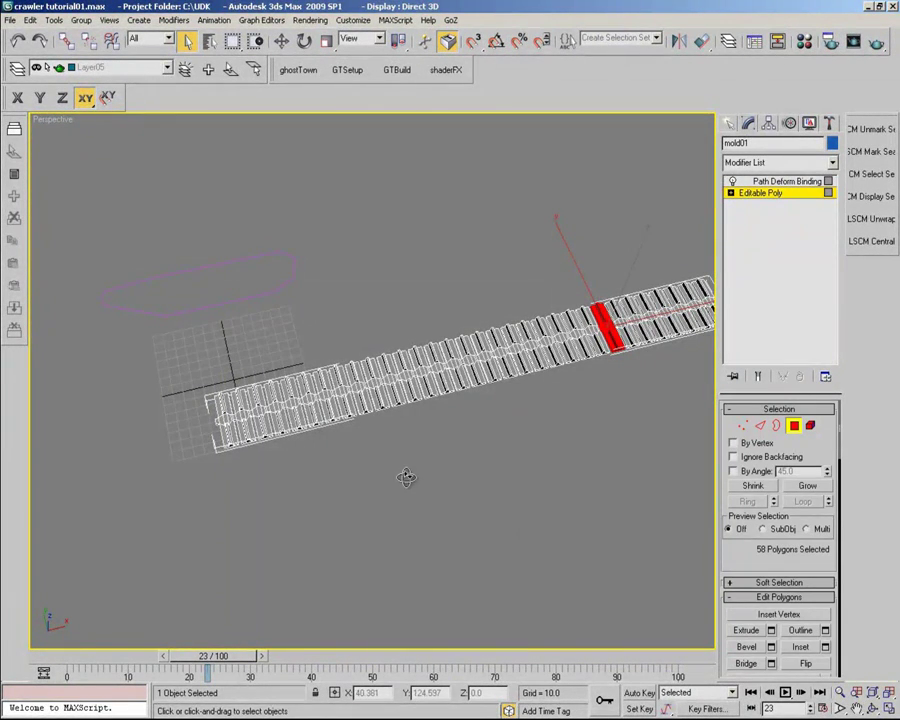
key(ctrl+a)
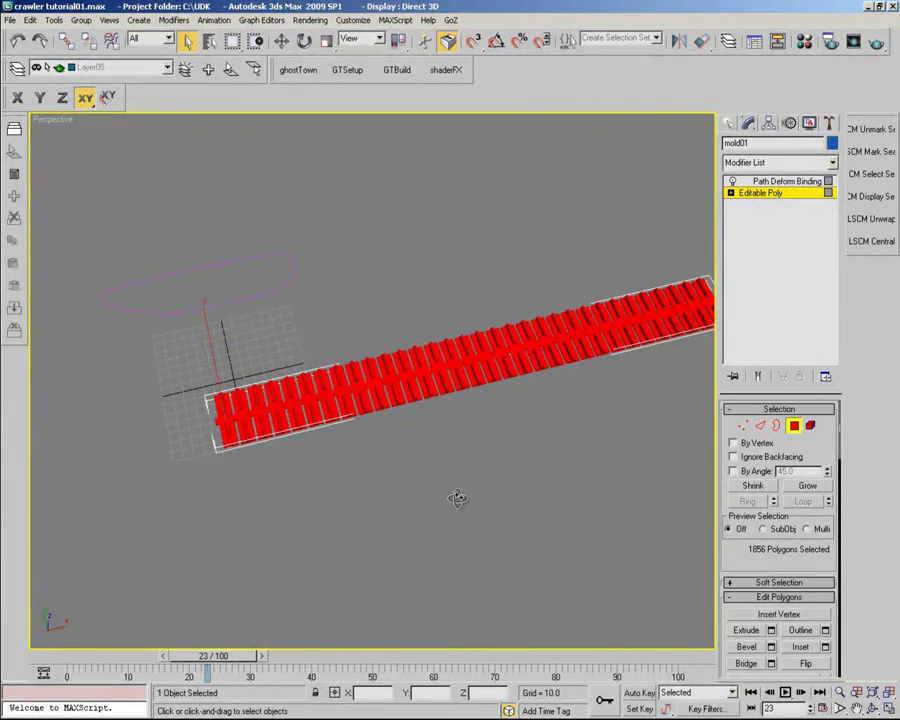
key(Page_Up)
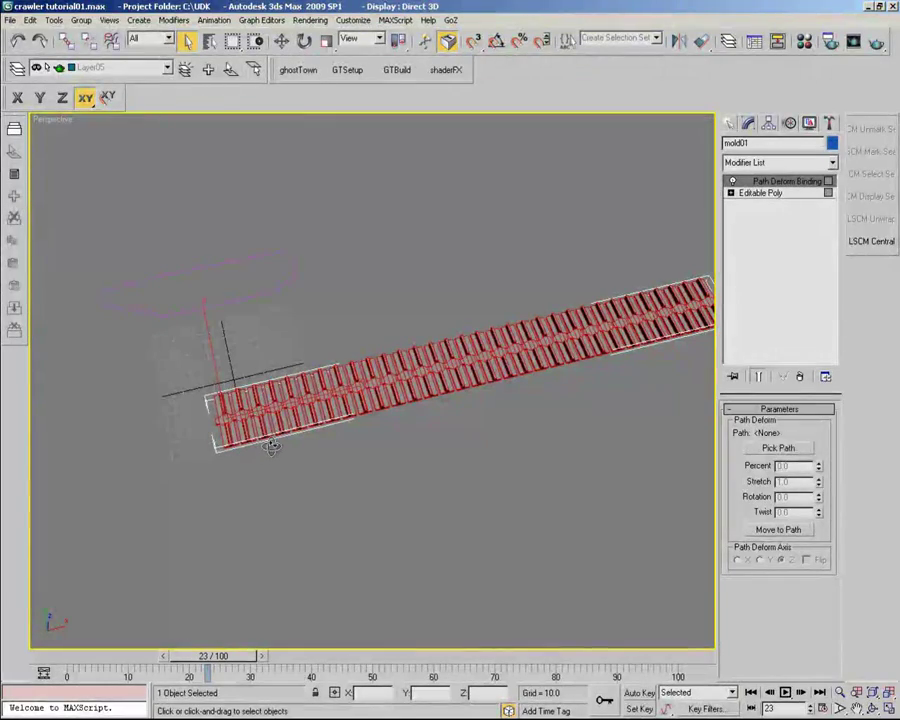
key(f)
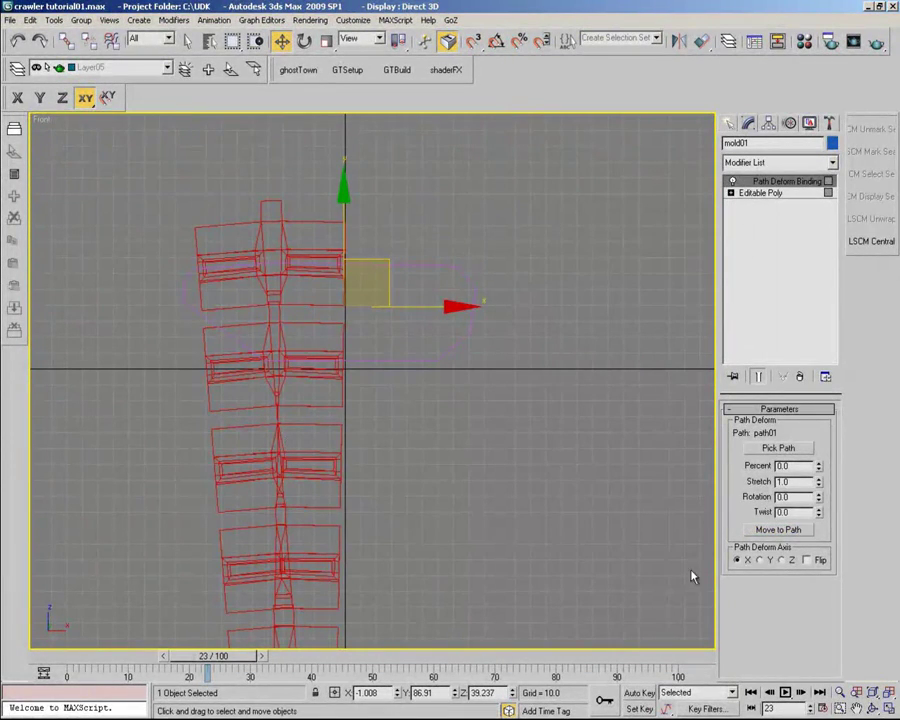
Step: Set the Path Deform axis to X so the links wrap around path01, then zoom out
click(737, 560)
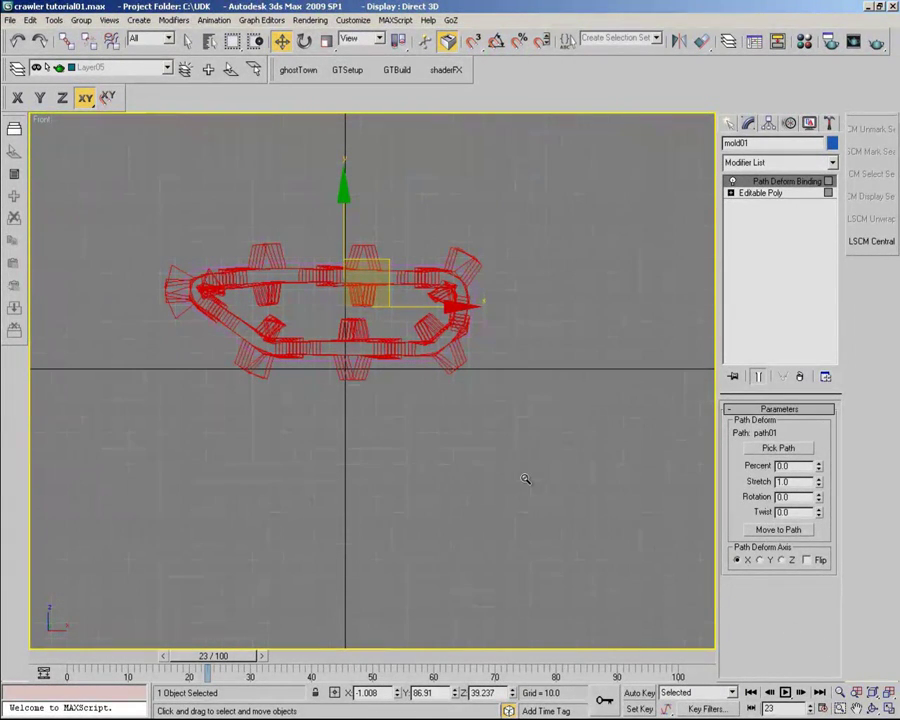
drag(451, 446, 491, 526)
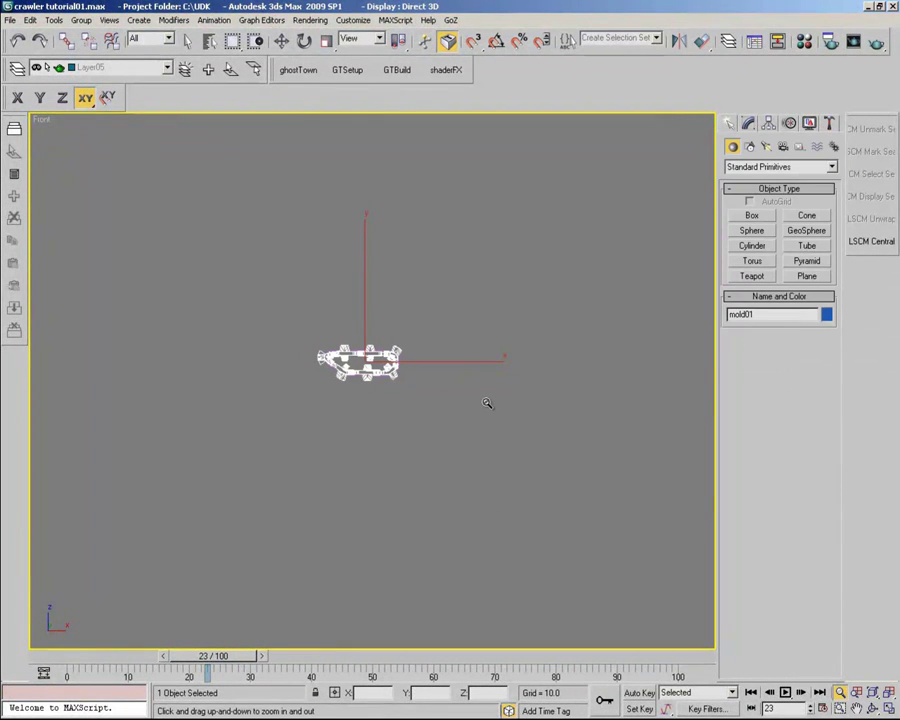
Step: Select path01 from the scene object list and scale it up uniformly
key(h)
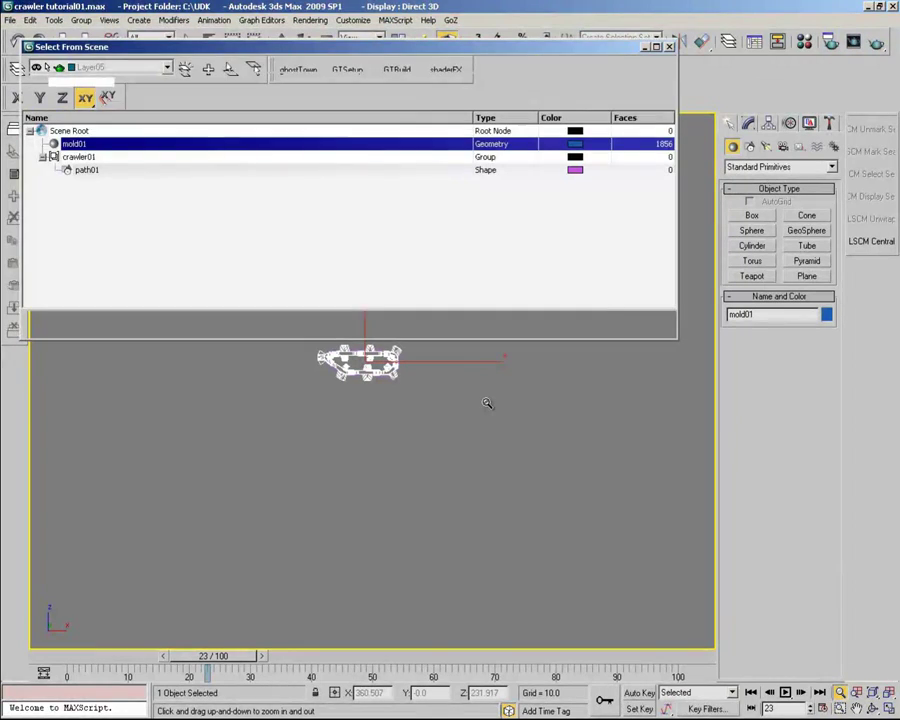
drag(455, 169, 455, 245)
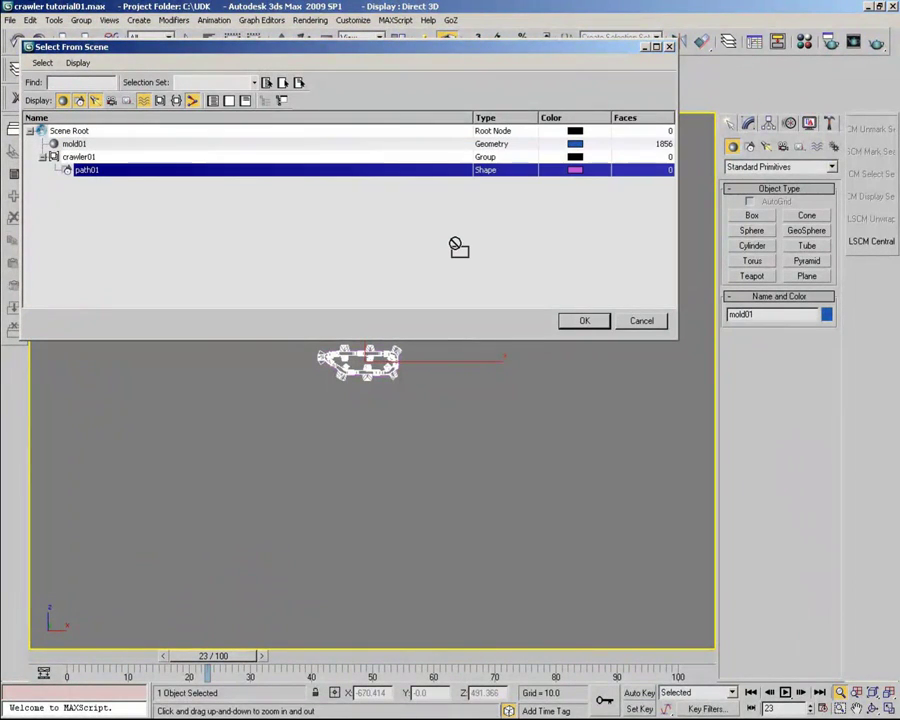
key(Return)
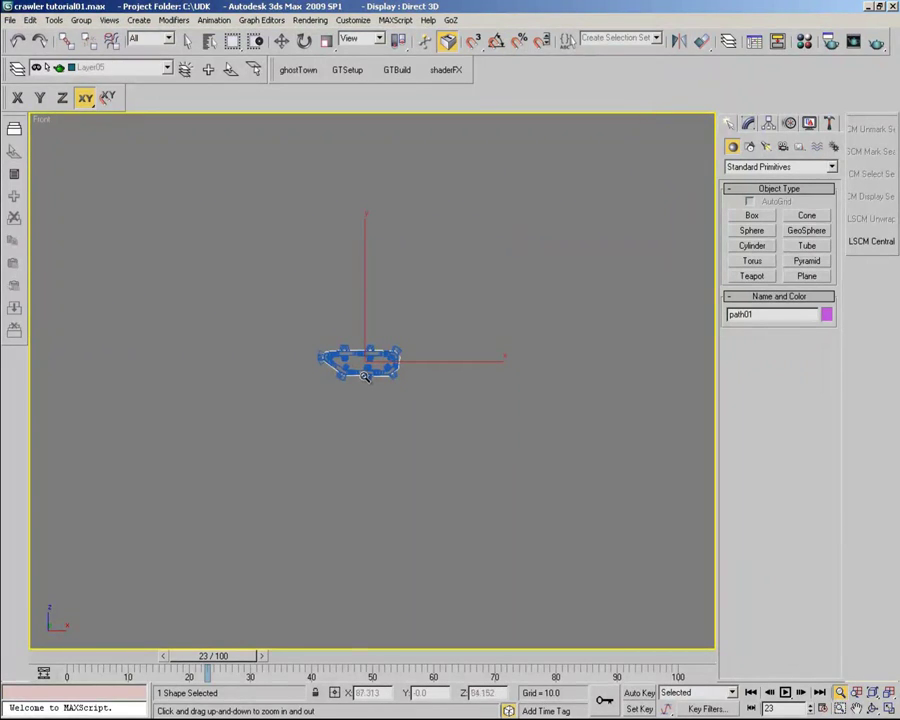
key(r)
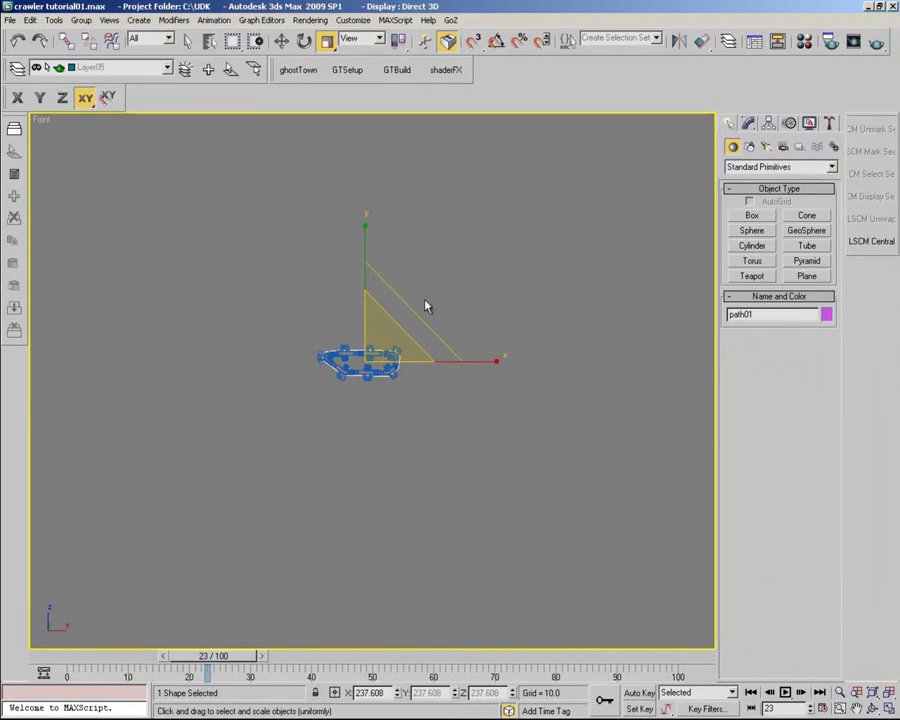
mouse_move(445, 278)
mouse_down()
mouse_move(483, 381)
mouse_move(653, 239)
mouse_move(673, 195)
mouse_move(670, 175)
mouse_move(581, 322)
mouse_move(528, 376)
mouse_move(473, 477)
mouse_move(443, 386)
mouse_up()
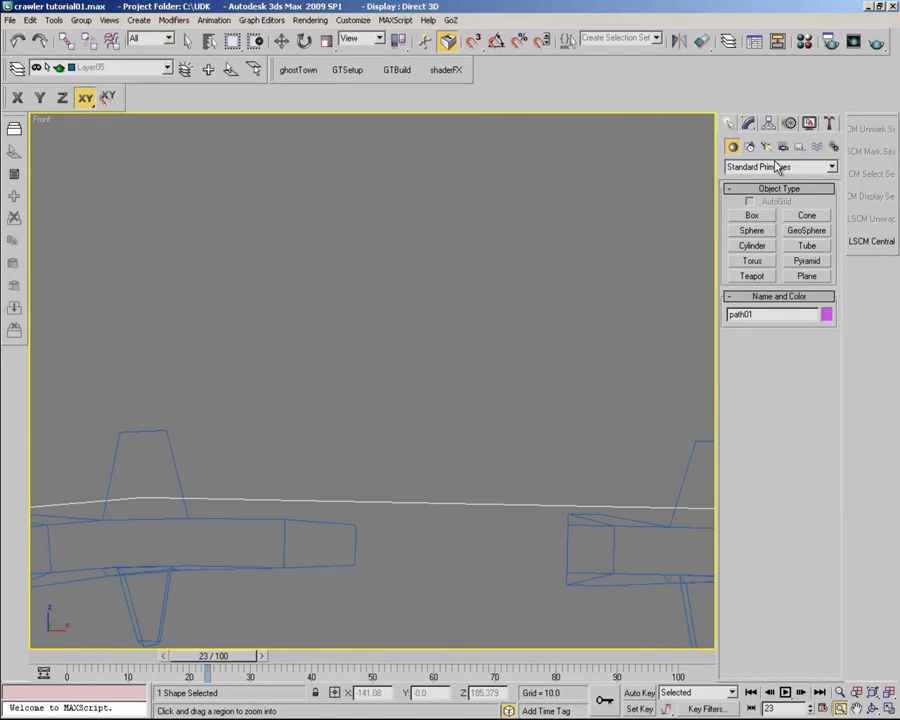
Step: Nudge path01's uniform scale up and down to fine-tune its size
key(r)
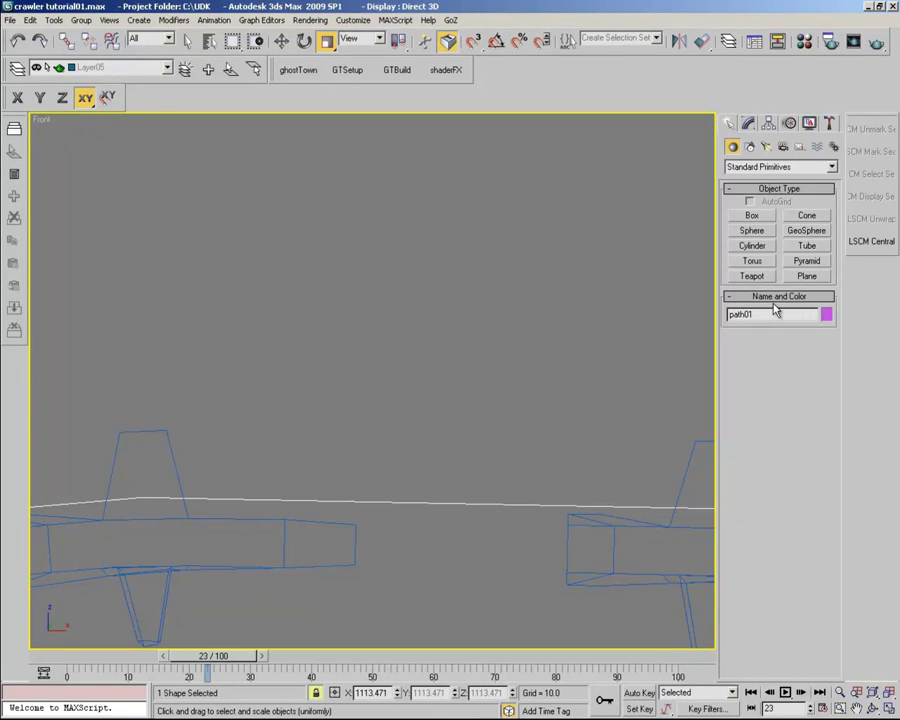
key(ctrl+z)
key(ctrl+z)
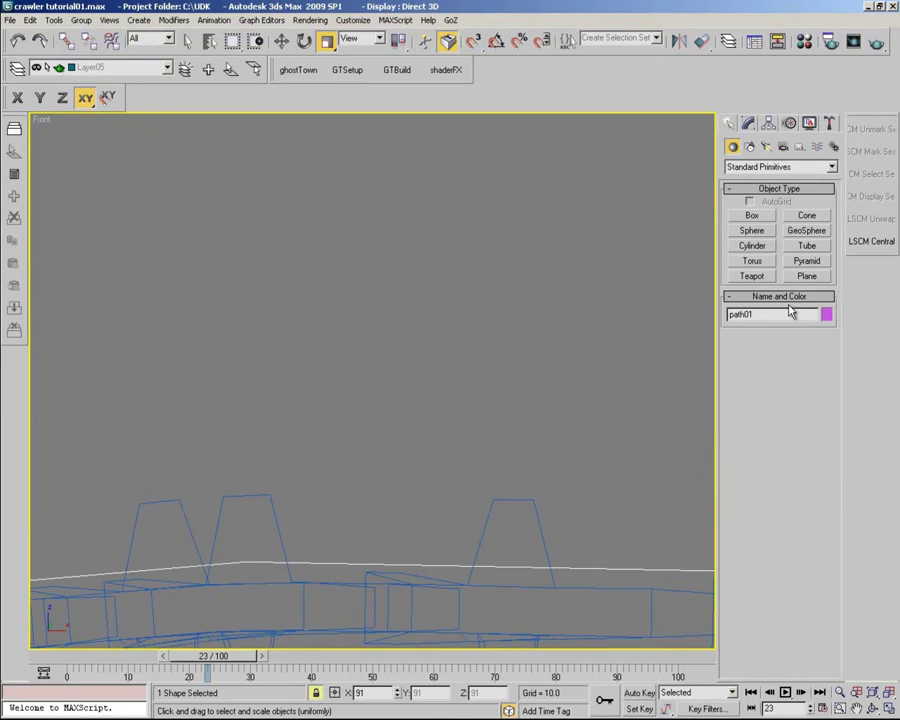
key(ctrl+z)
key(ctrl+z)
key(ctrl+z)
key(ctrl+z)
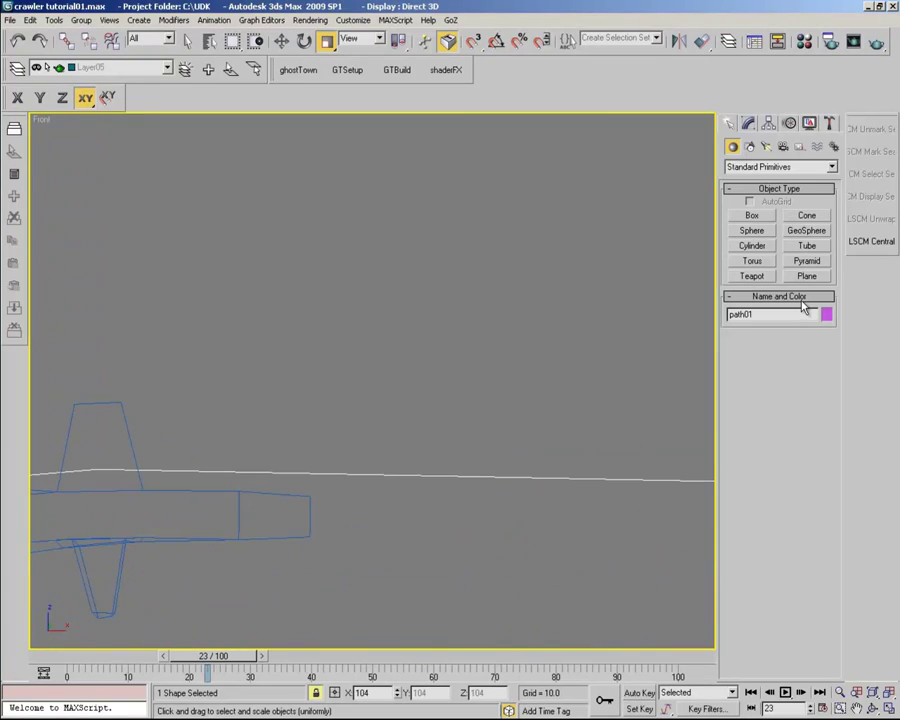
key(ctrl+z)
key(ctrl+z)
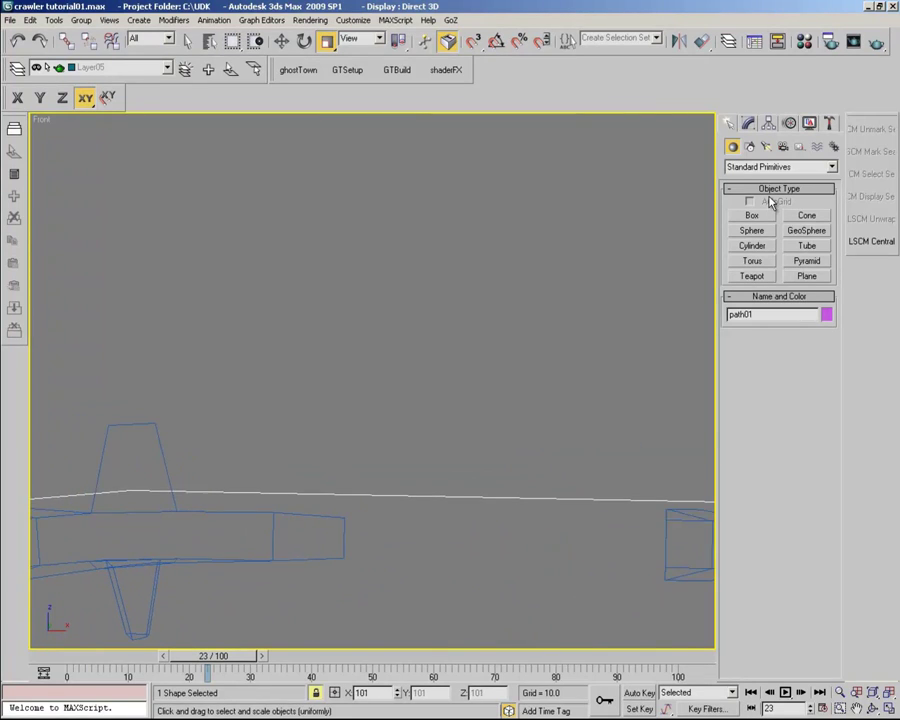
key(ctrl+z)
Step: Settle path01 at 1062.093 percent scale, checking the outline in the shaded Front view
key(F3)
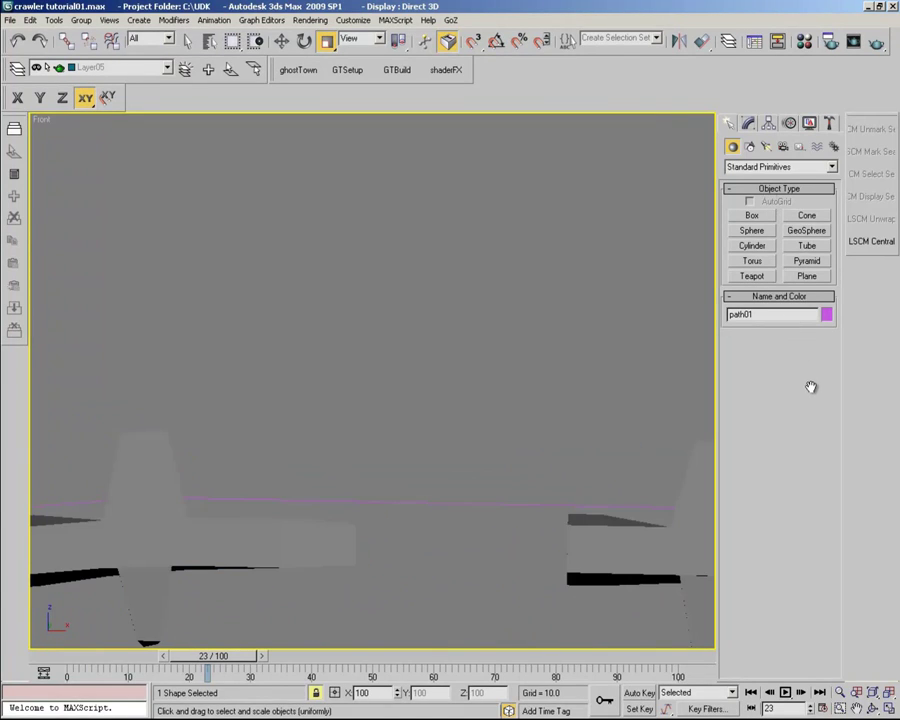
key(shift+z)
key(shift+z)
key(shift+z)
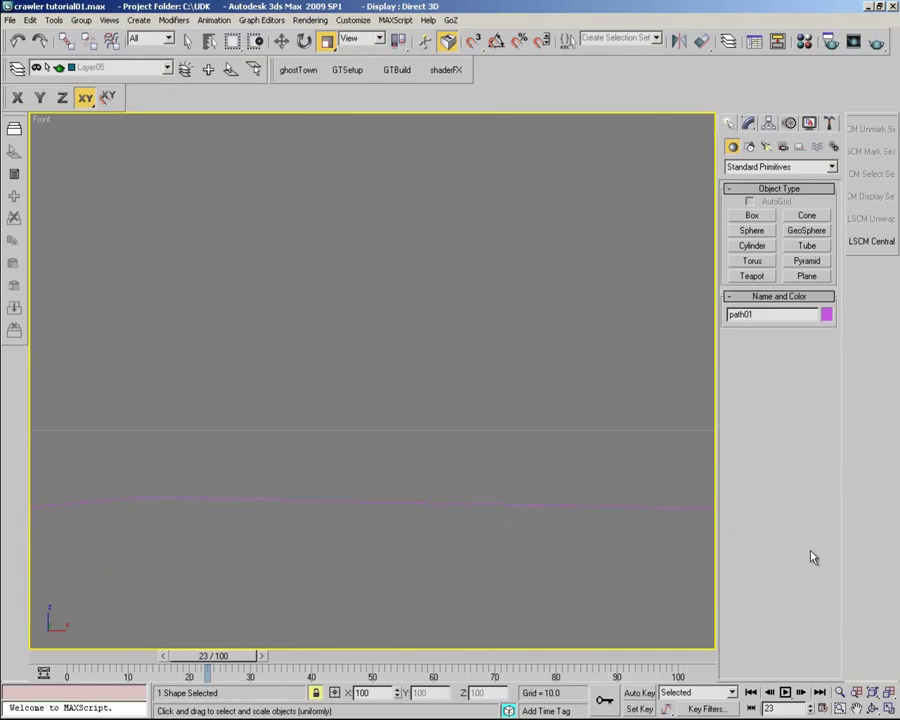
key(ctrl+z)
key(ctrl+z)
key(ctrl+z)
key(ctrl+z)
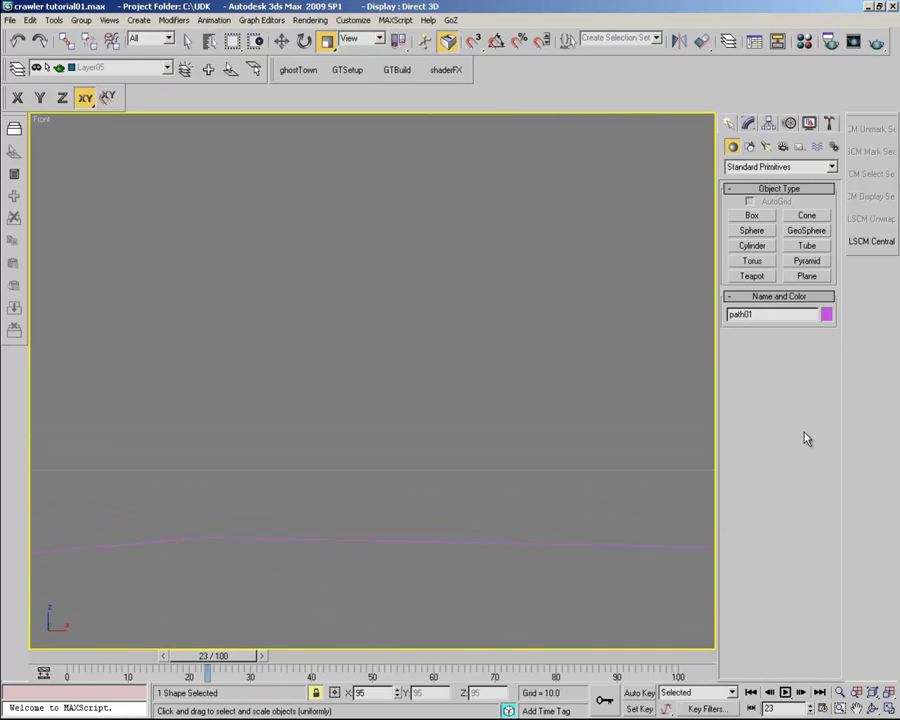
key(shift+z)
key(shift+z)
key(shift+z)
key(shift+z)
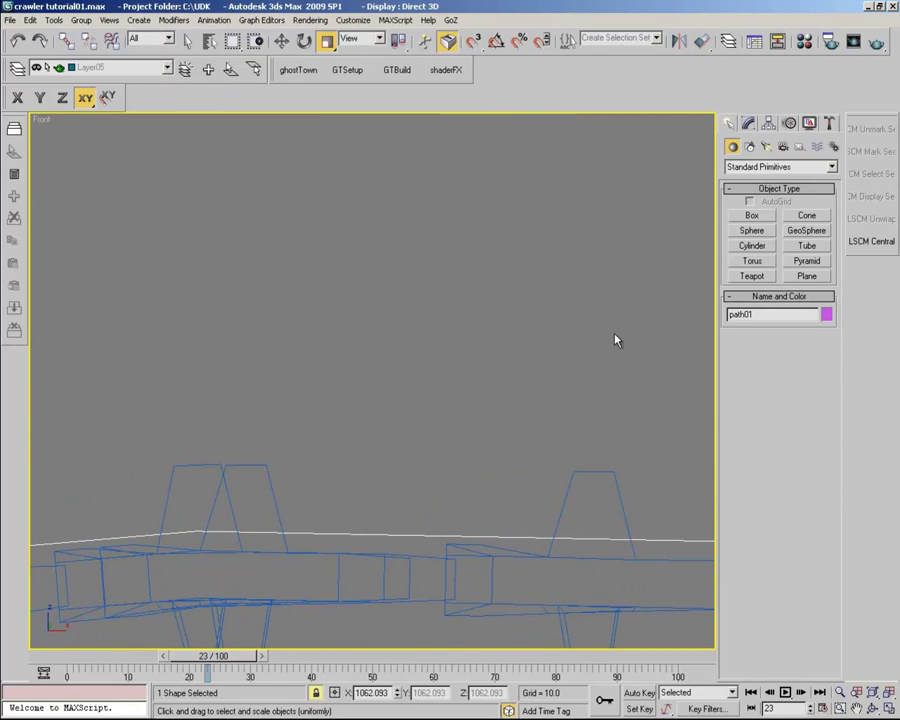
key(shift+z)
key(shift+z)
key(shift+z)
key(shift+z)
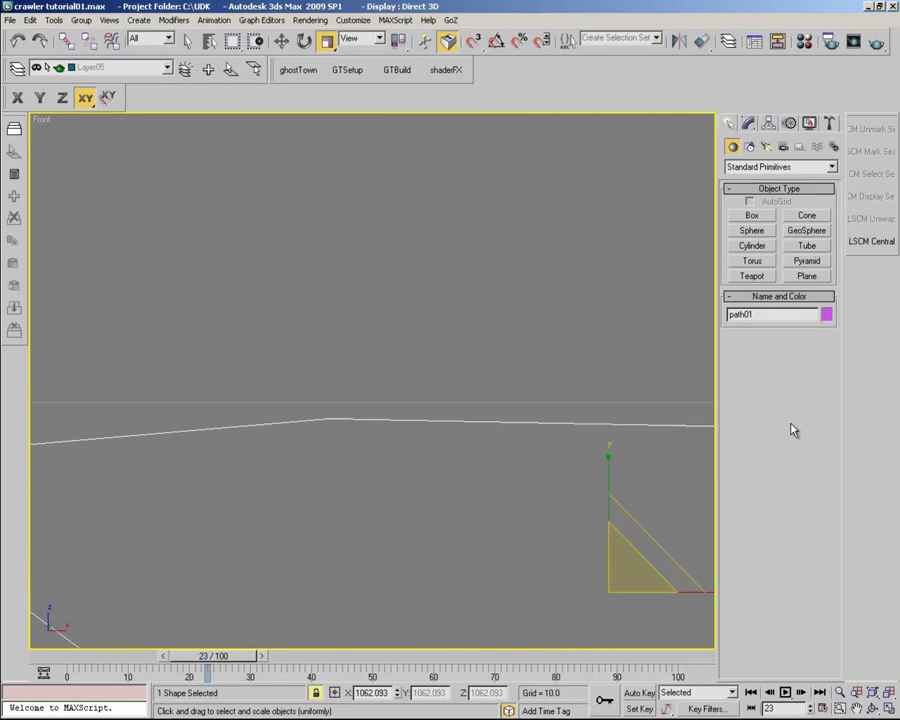
key(shift+z)
key(shift+z)
key(shift+z)
key(shift+z)
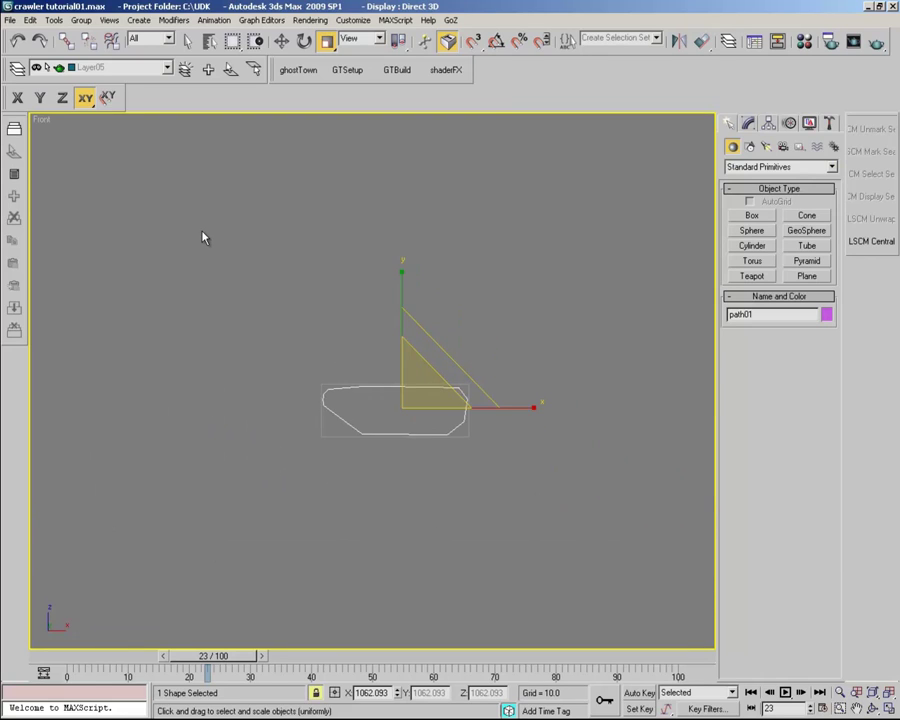
key(shift+z)
key(shift+z)
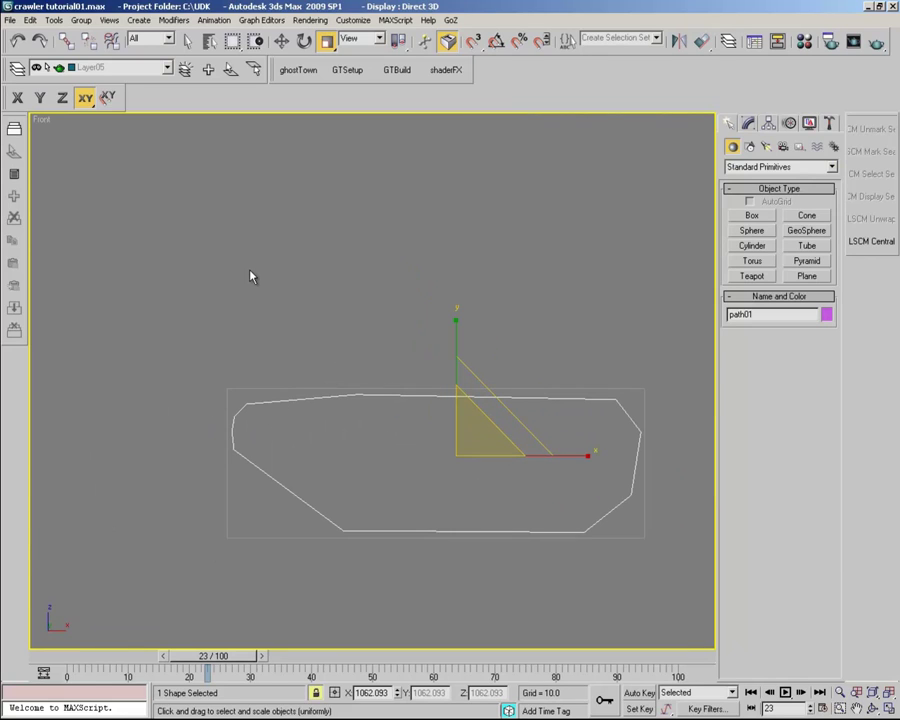
key(shift+z)
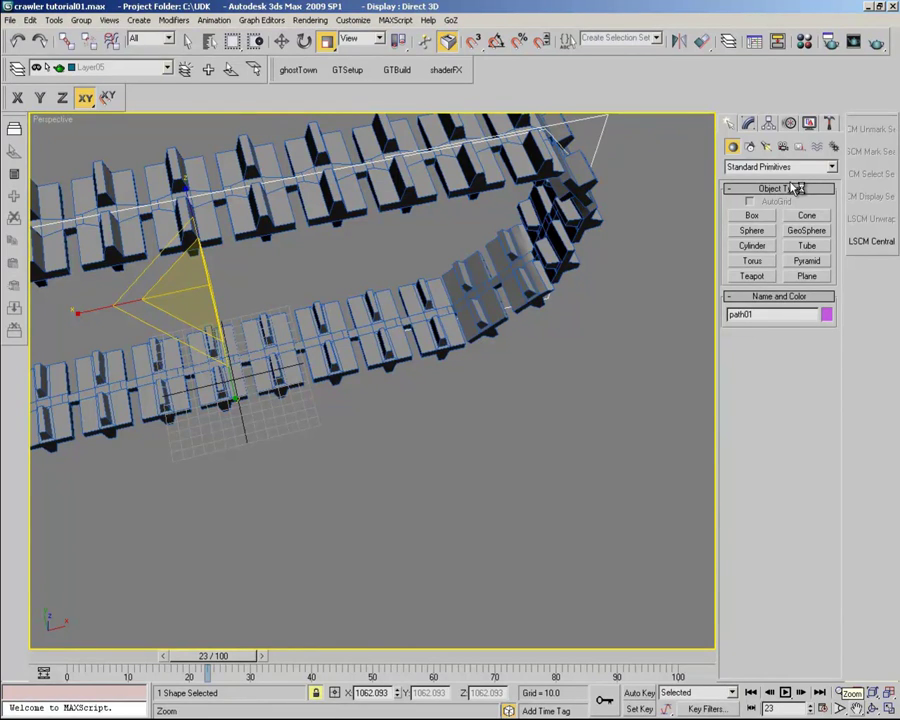
Step: Pan and orbit the Perspective view to inspect the links around the enlarged path01 loop
key(ctrl+p)
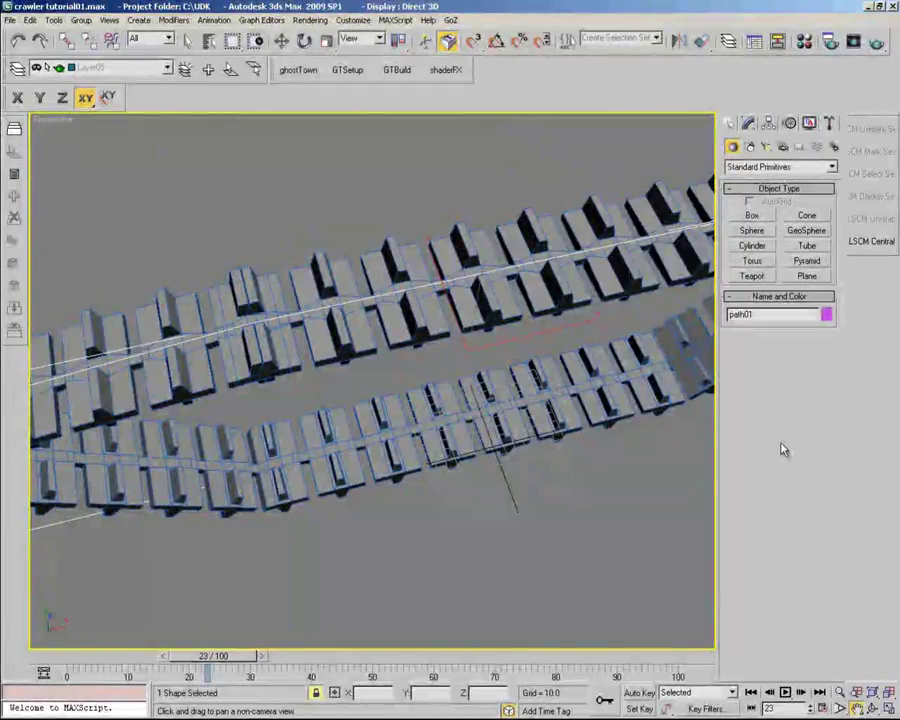
key(ctrl+r)
drag(560, 330, 476, 303)
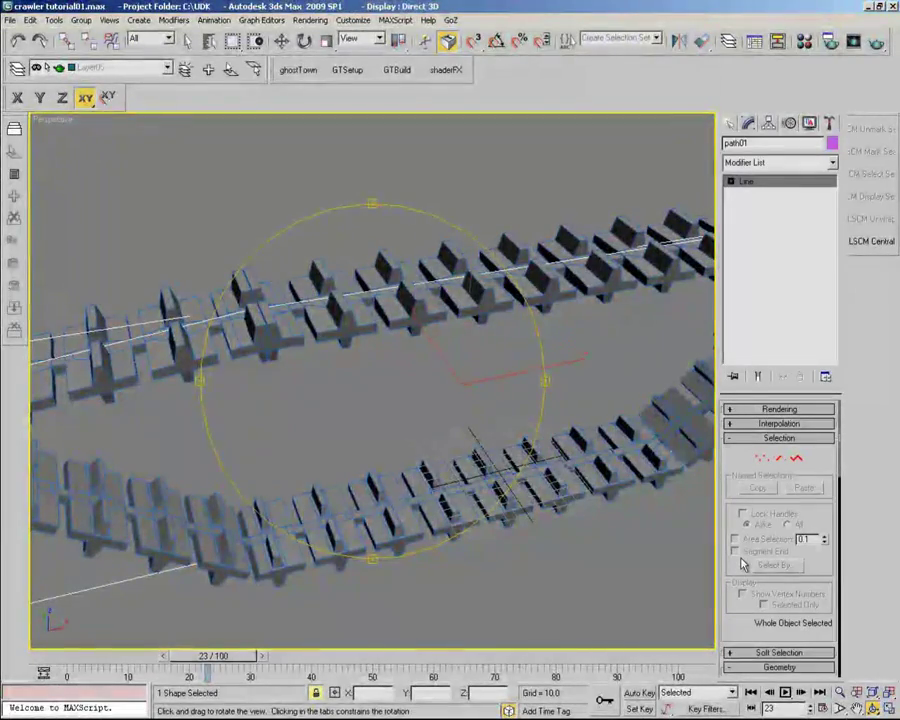
key(Escape)
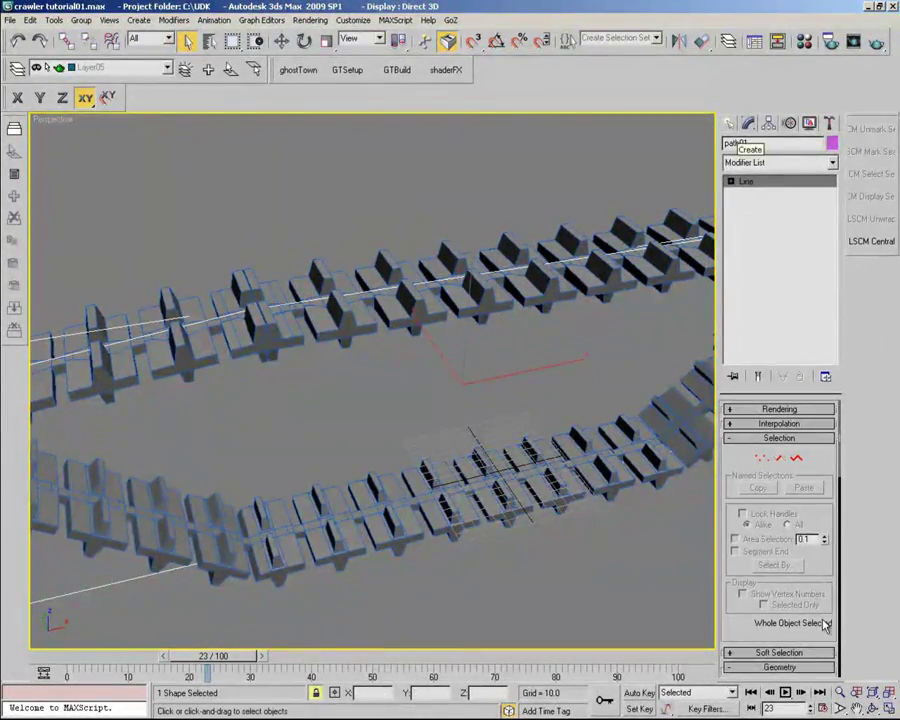
click(729, 122)
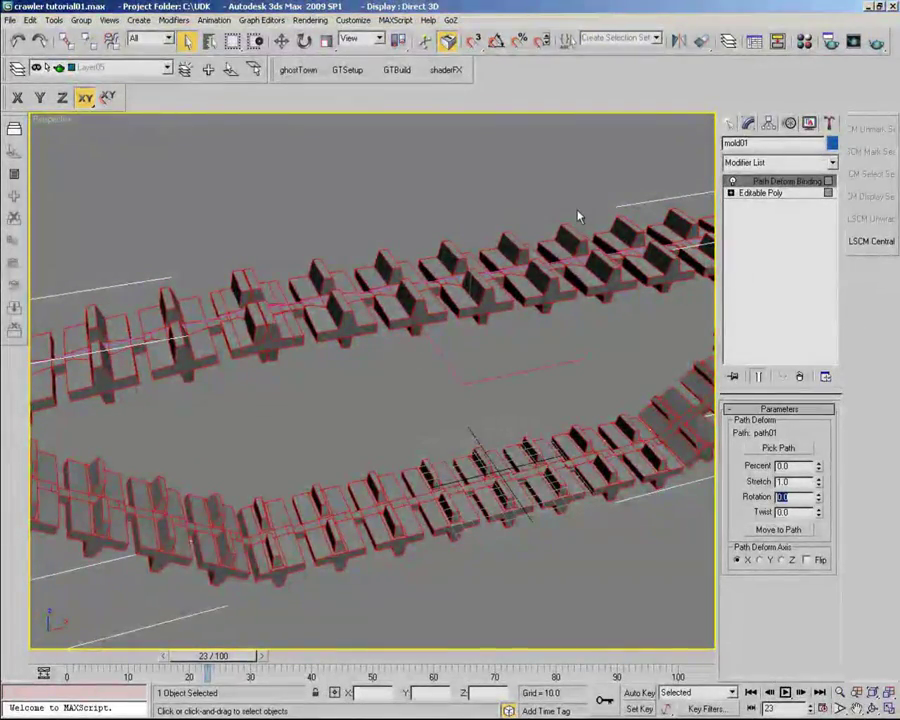
Step: Set the Path Deform Rotation to 180, flipping the links on path01
text(1)
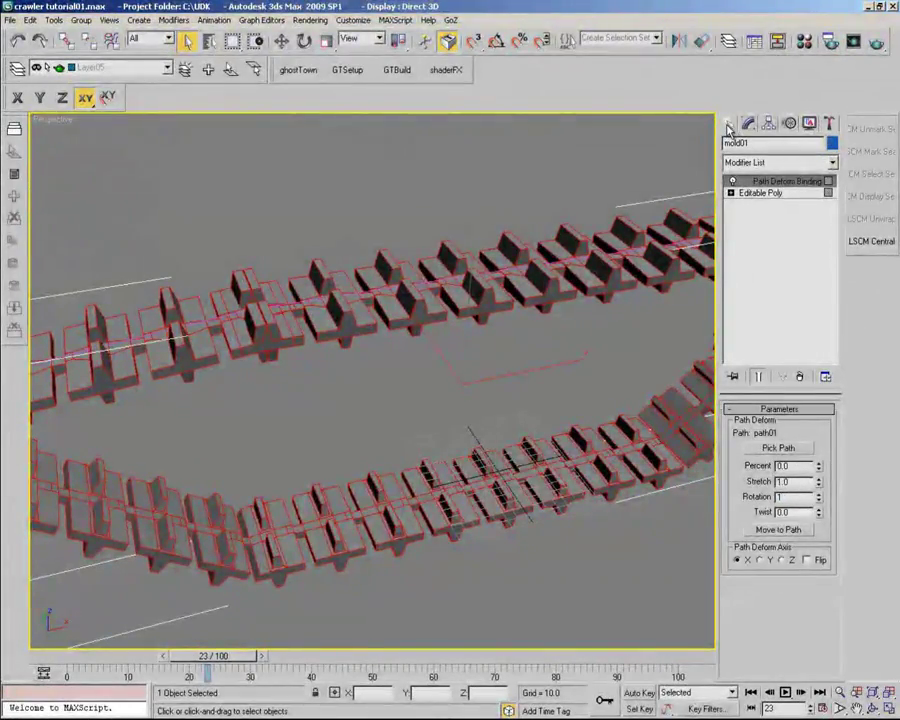
text(80)
key(Return)
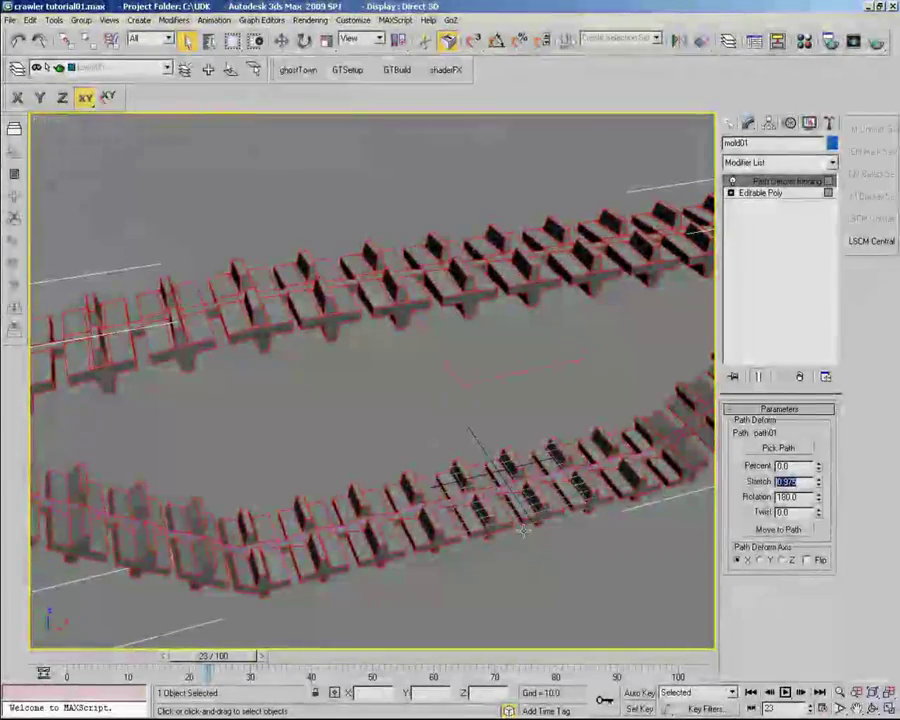
Step: Zoom out to frame the whole track loop and set Path Deform Percent back to 0
key(alt+z)
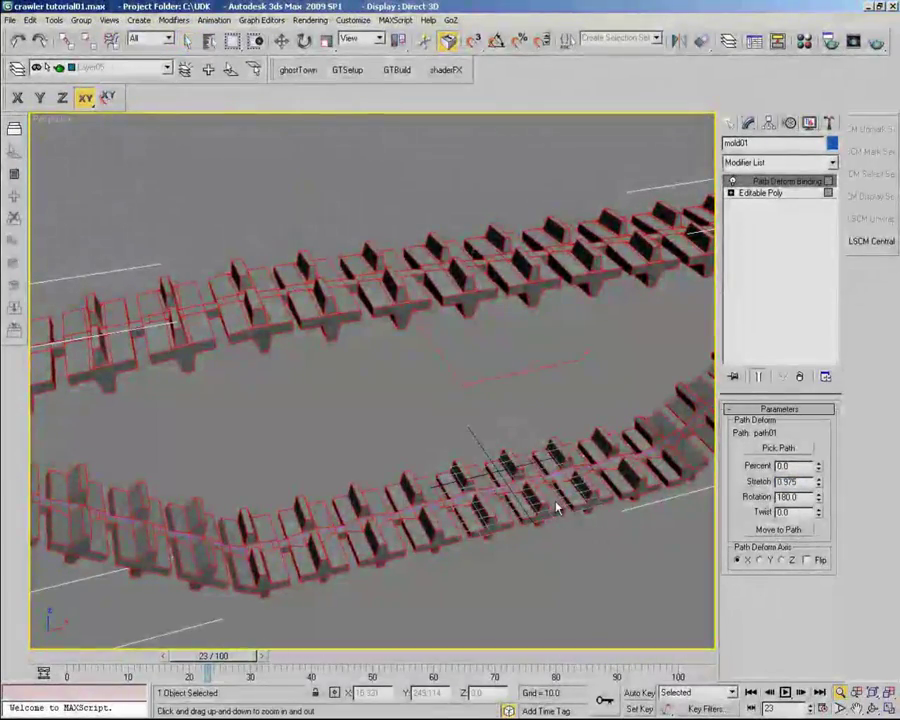
drag(557, 510, 554, 500)
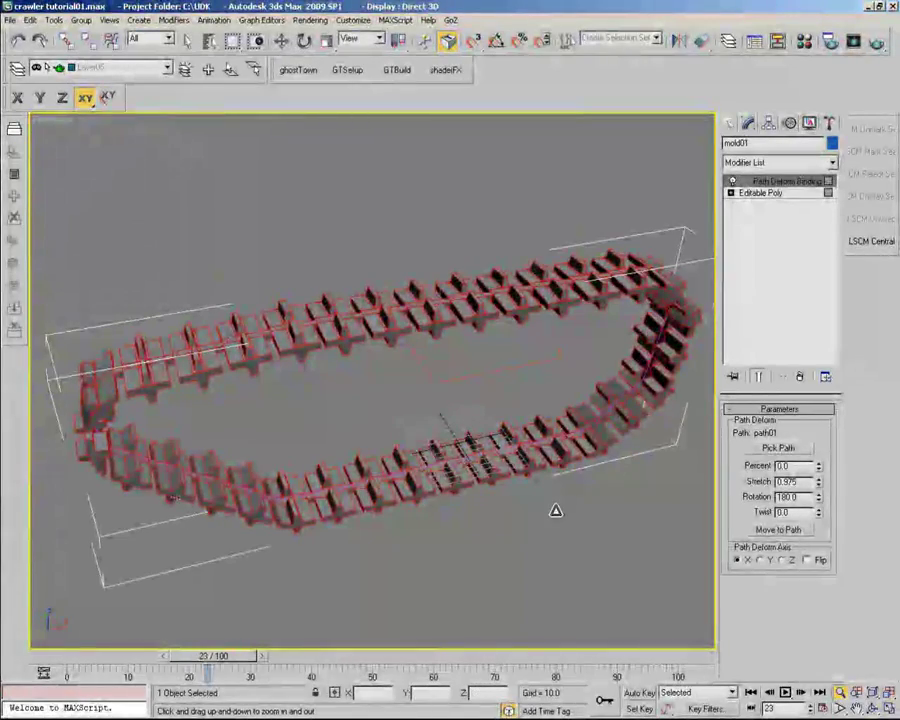
drag(556, 511, 549, 500)
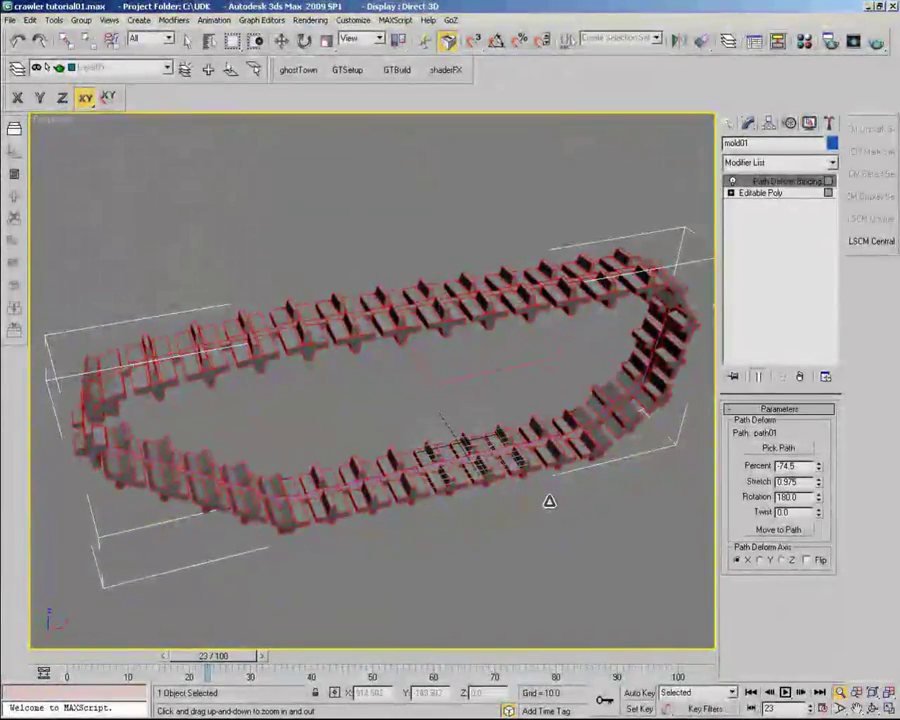
drag(549, 500, 548, 501)
text(0)
key(Return)
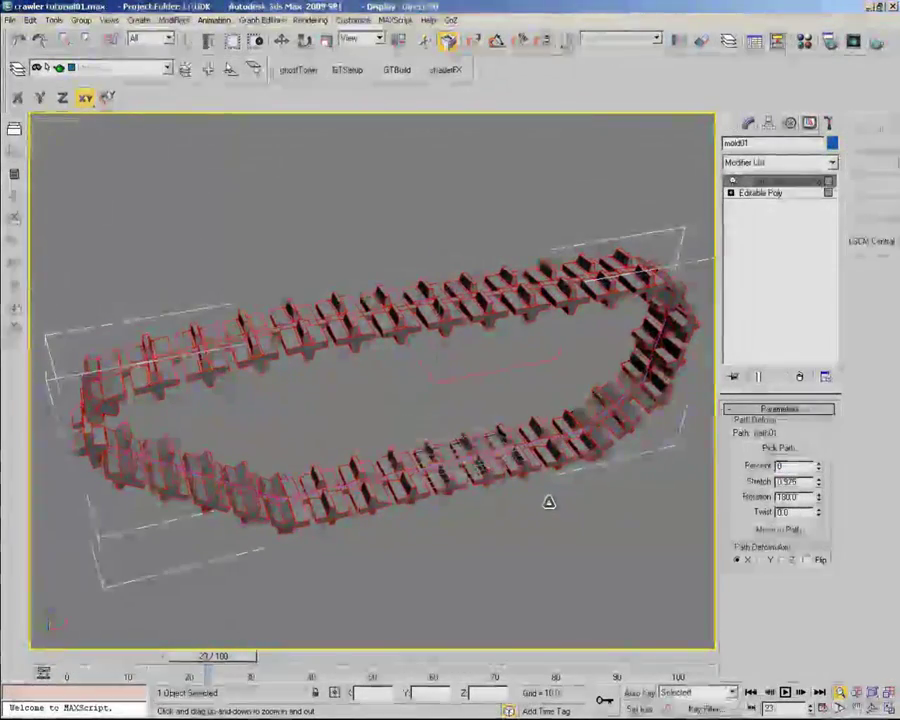
drag(549, 503, 549, 502)
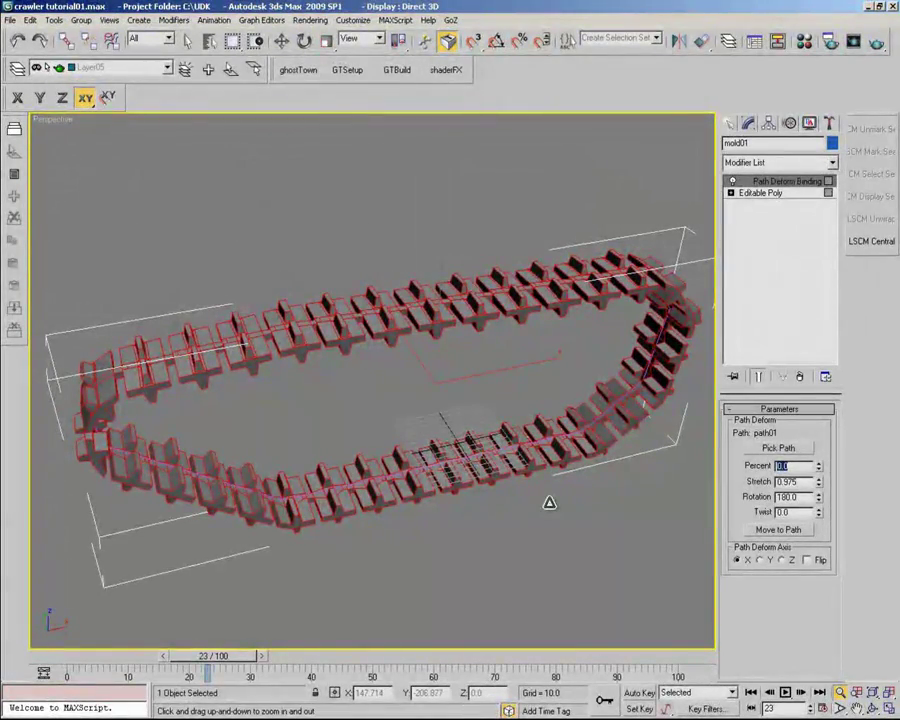
drag(549, 510, 550, 508)
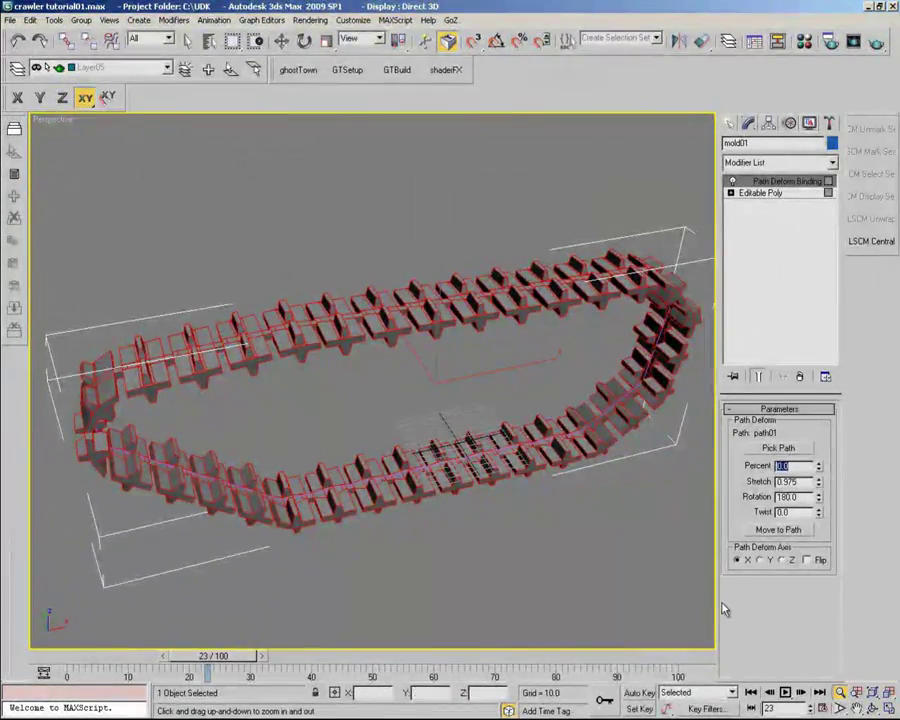
Step: Turn on animation key recording and select Editable Poly in mold01's modifier stack
key(n)
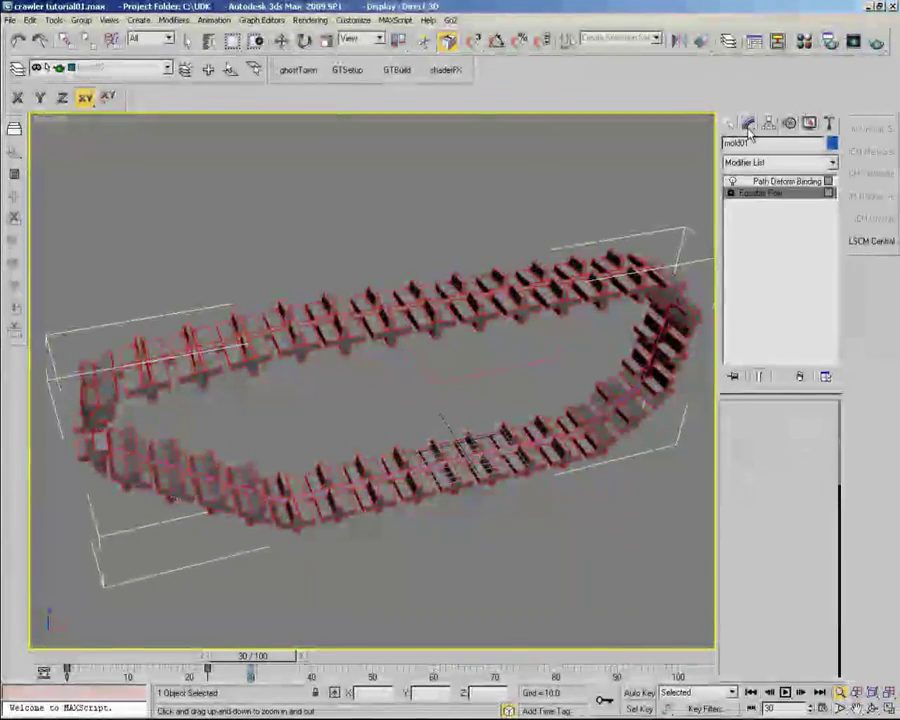
click(760, 192)
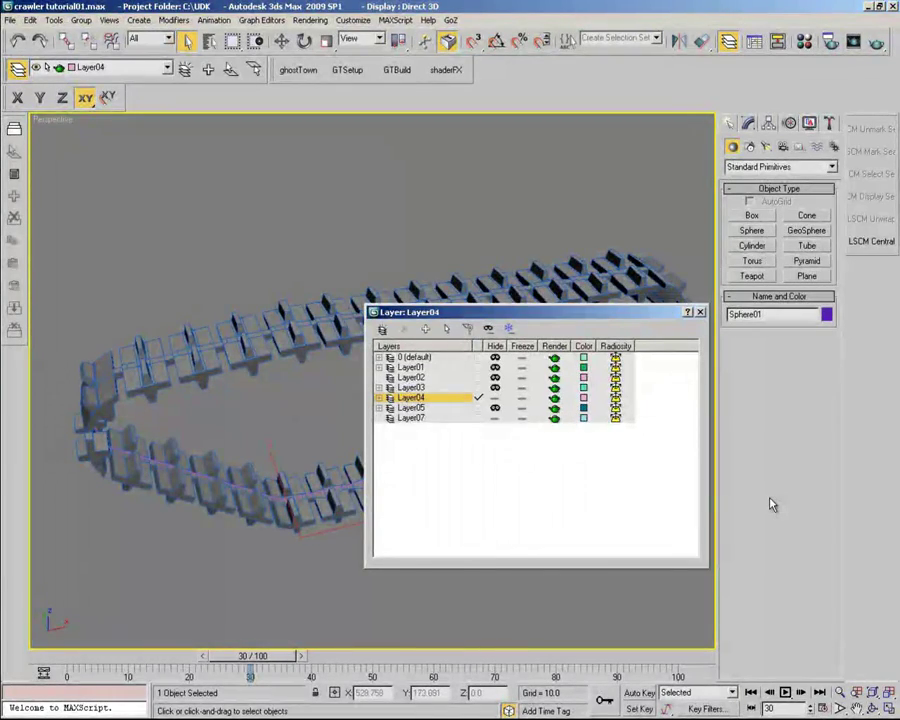
Step: Create Sphere02 below the track in the Left view, radius 8.316 with 12 segments
key(Escape)
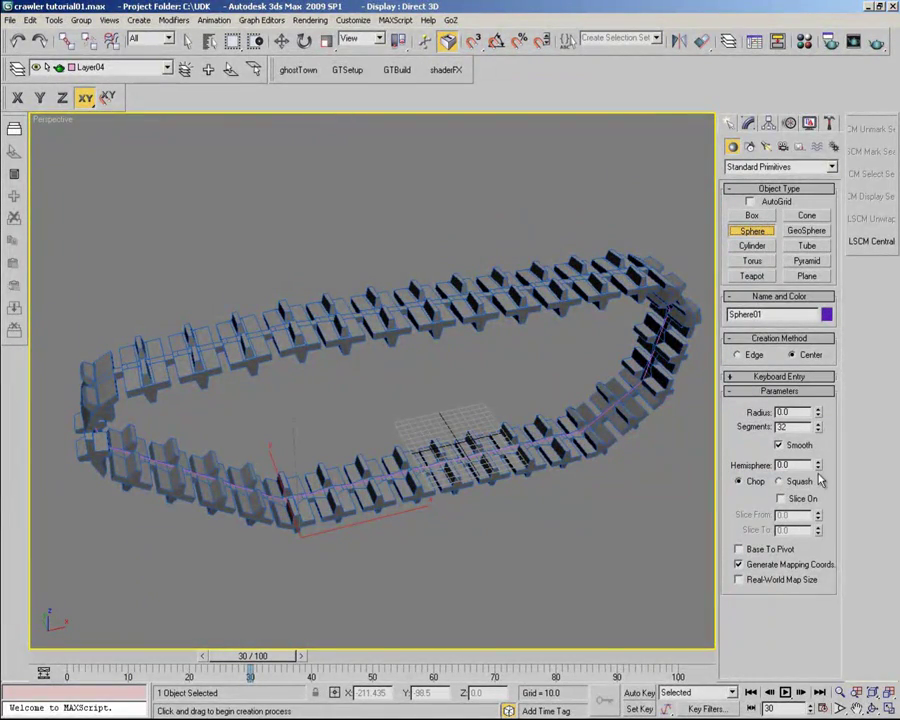
key(l)
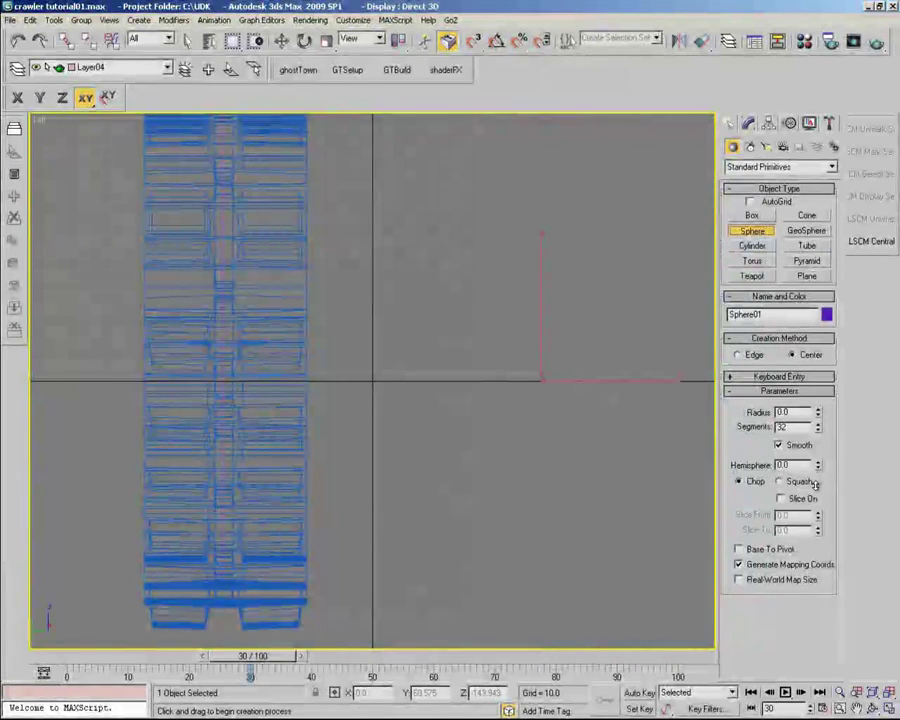
drag(268, 634, 272, 634)
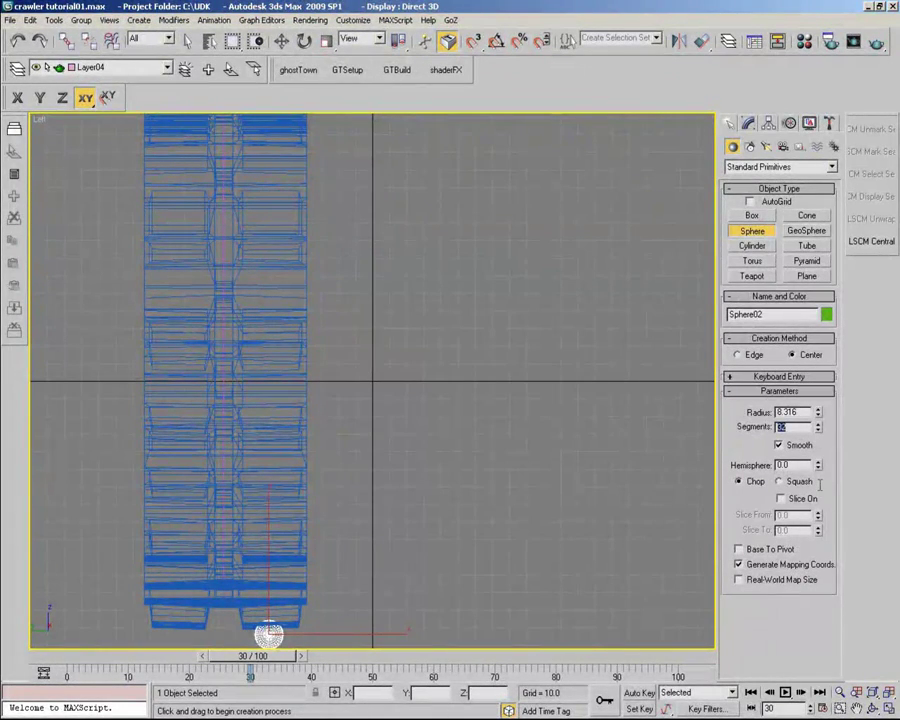
text(12)
text(q)
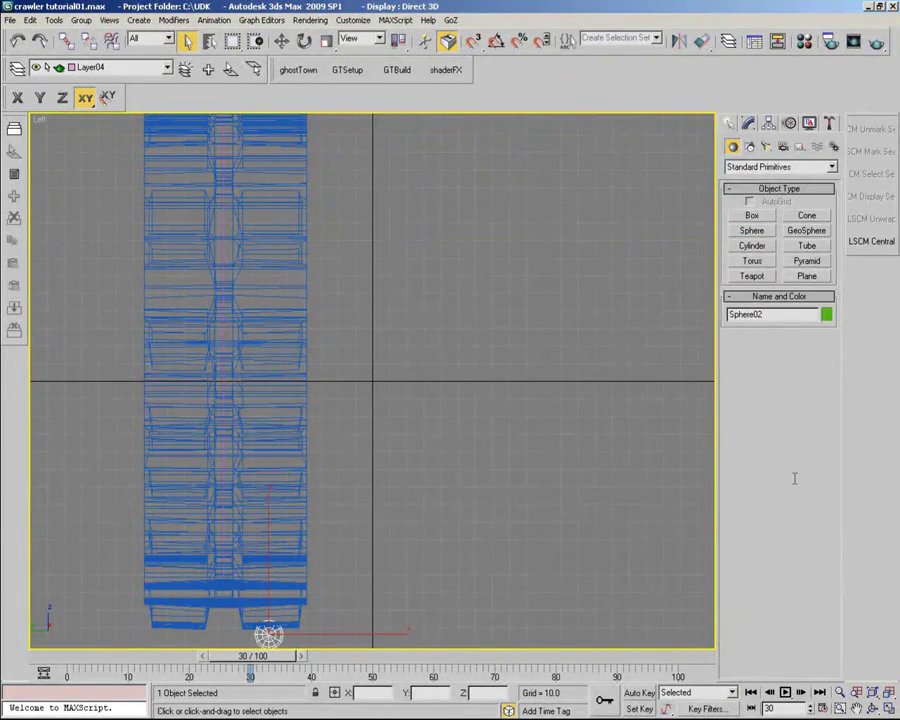
key(ctrl+m)
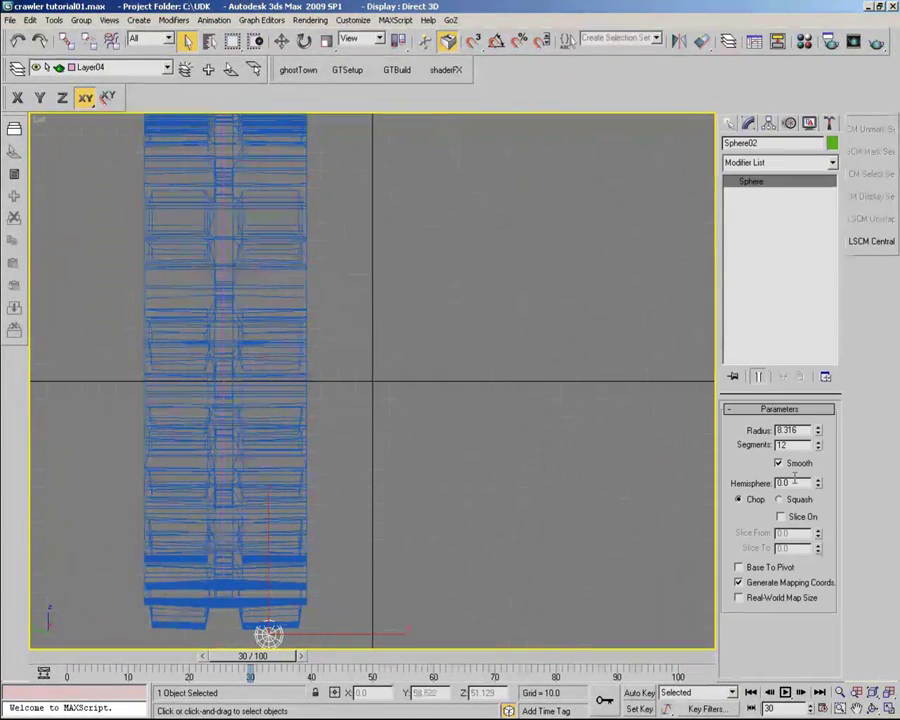
Step: Check mold01's Editable Poly base mesh, then move Sphere02 up toward the track links
key(ctrl+z)
click(760, 192)
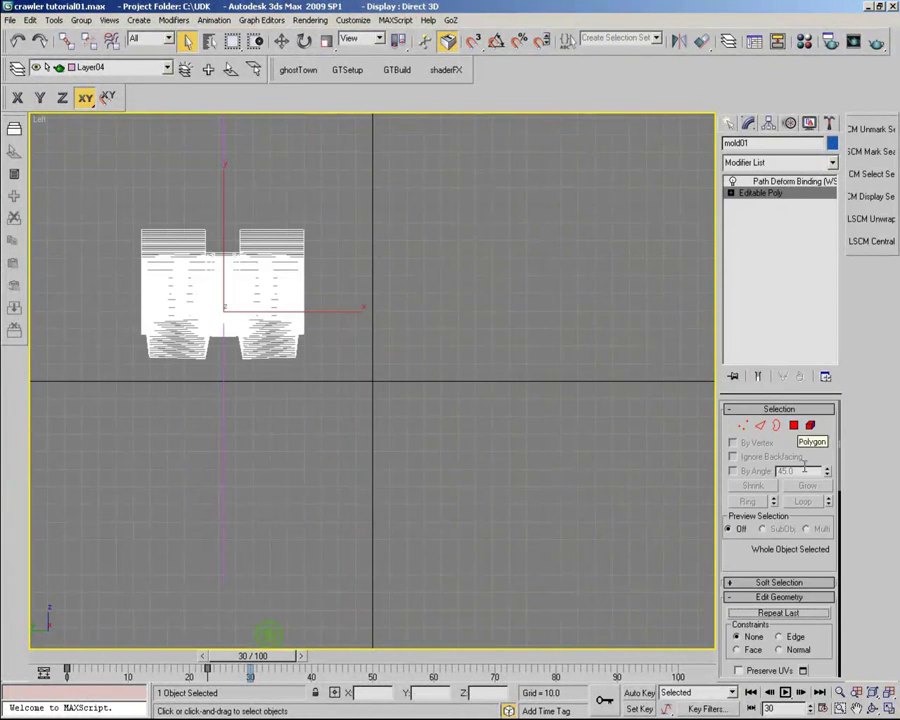
key(w)
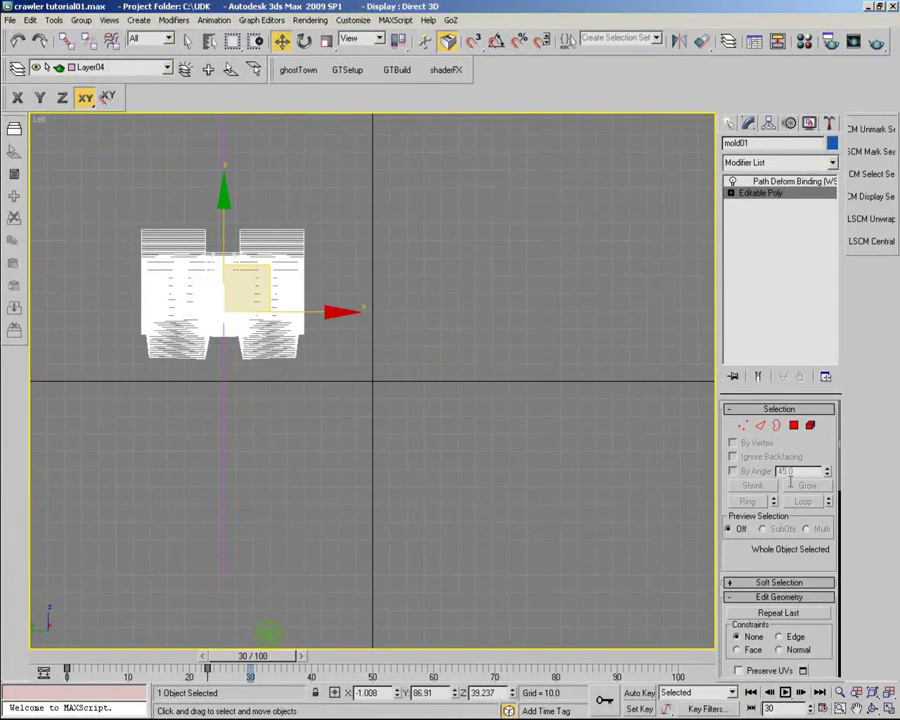
key(ctrl+z)
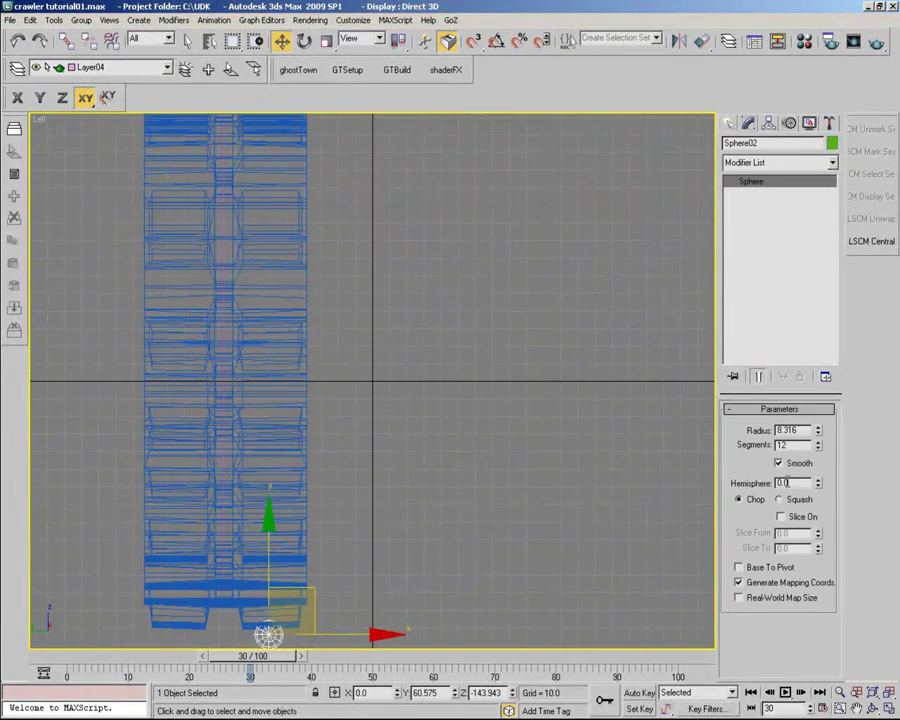
key(ctrl+z)
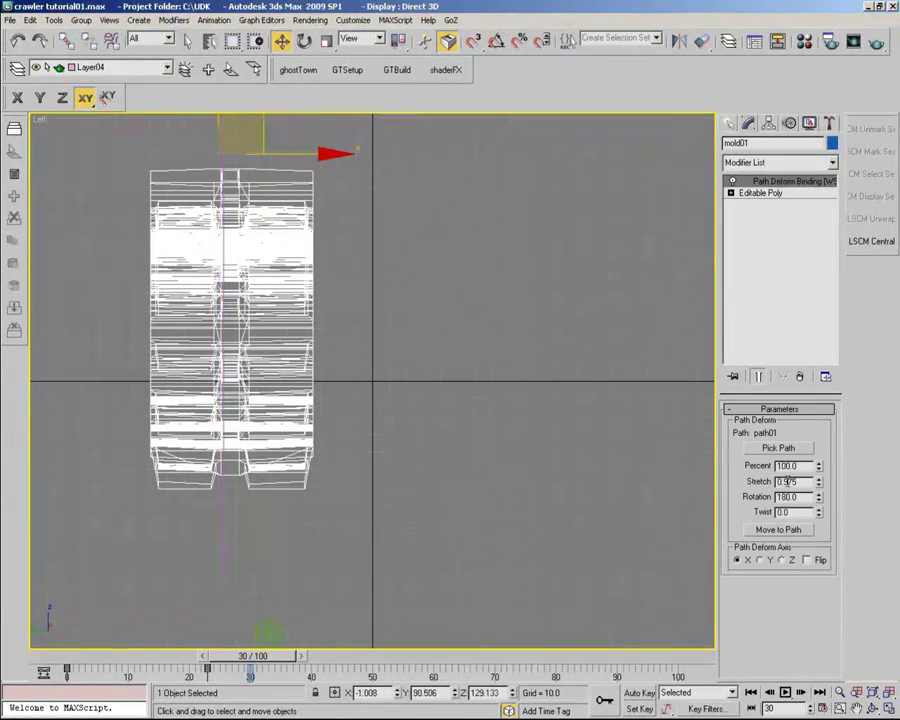
key(ctrl+z)
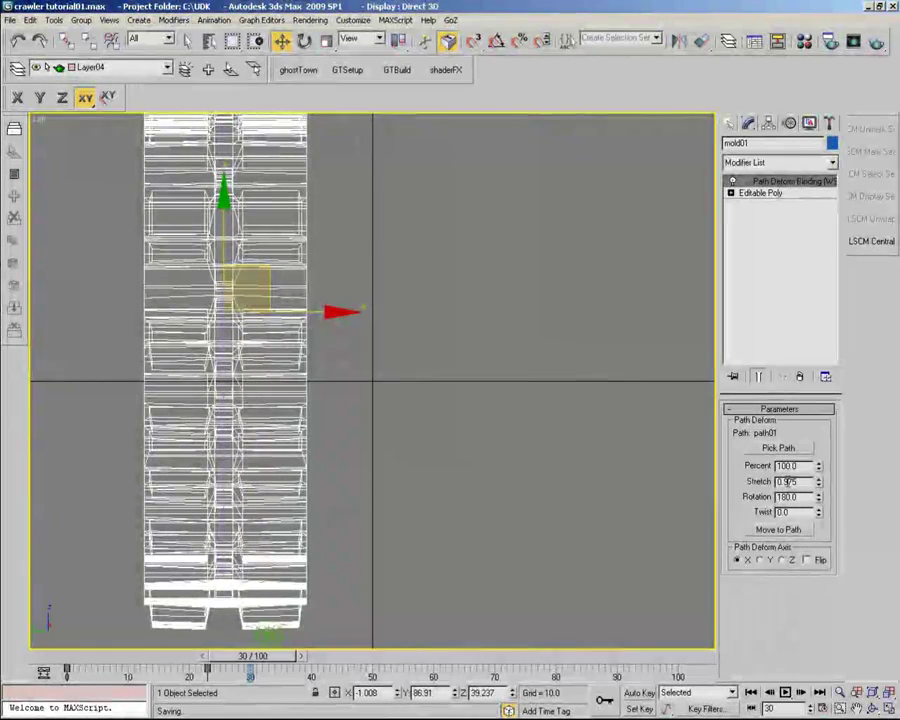
key(ctrl+z)
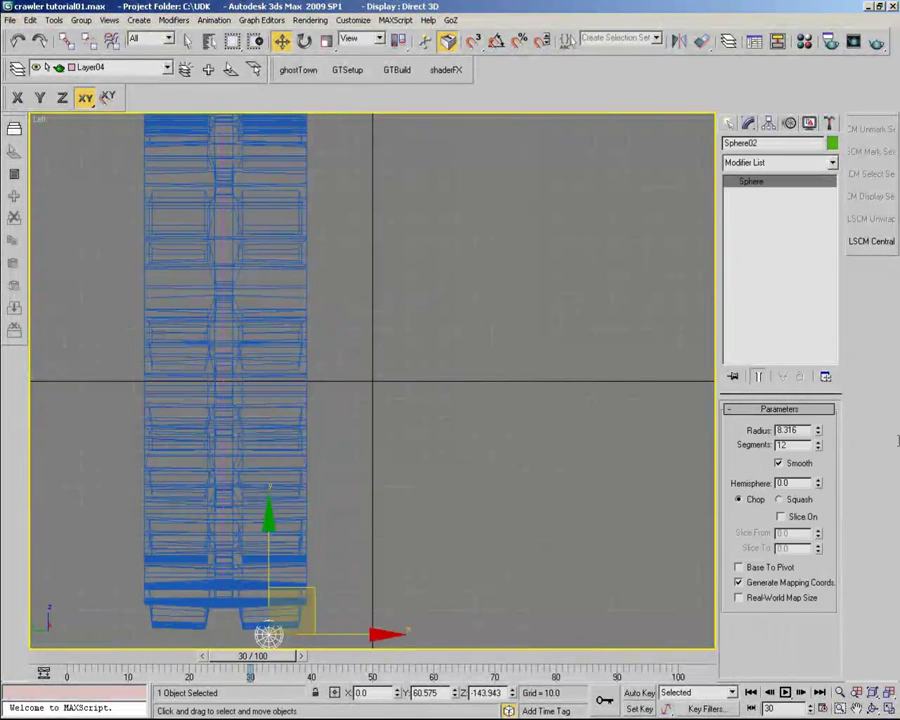
mouse_move(268, 520)
mouse_down()
mouse_move(268, 203)
mouse_move(268, 215)
mouse_up()
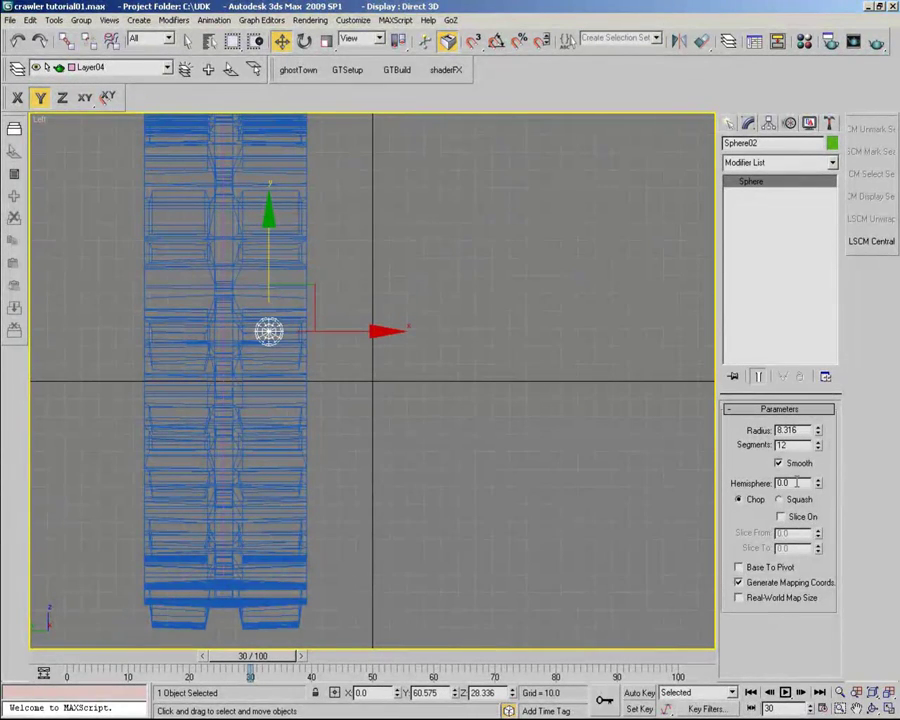
Step: Raise Sphere02 further and fine-tune its height, ending on mold01's Editable Poly level
key(ctrl+z)
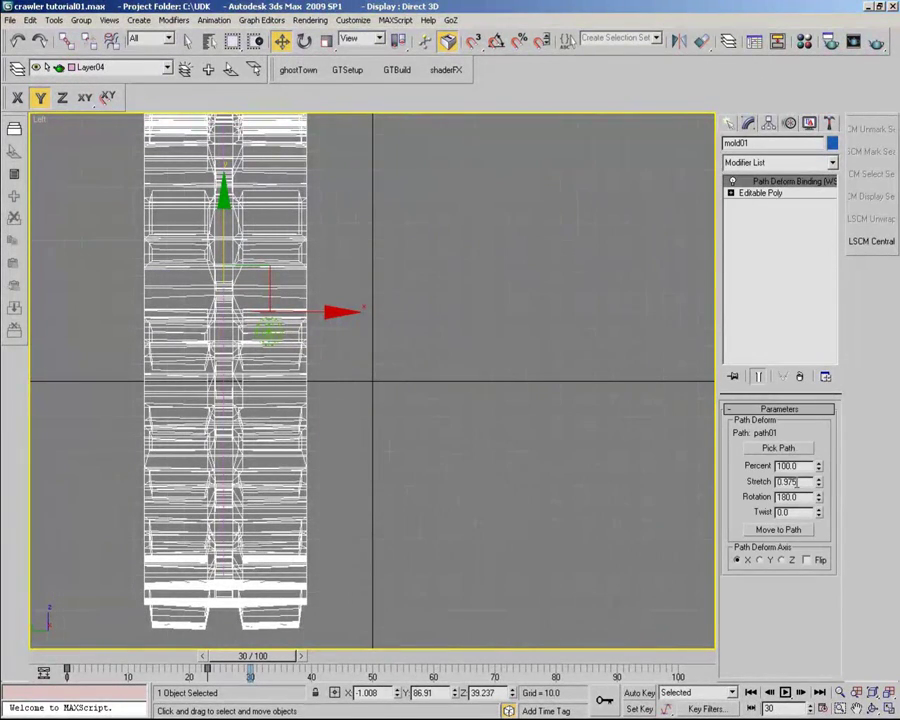
click(761, 192)
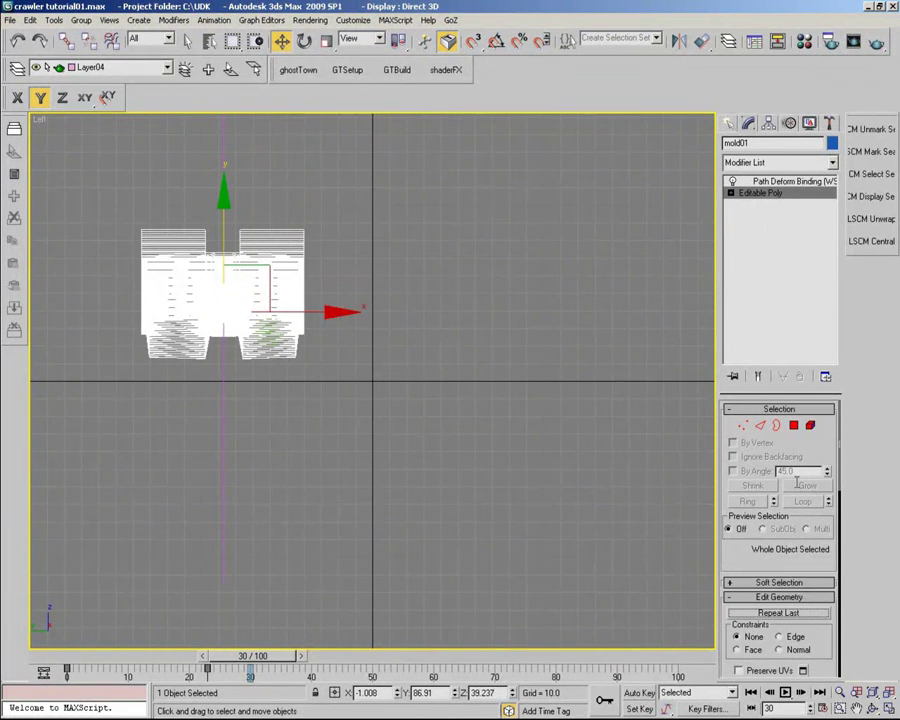
key(ctrl+z)
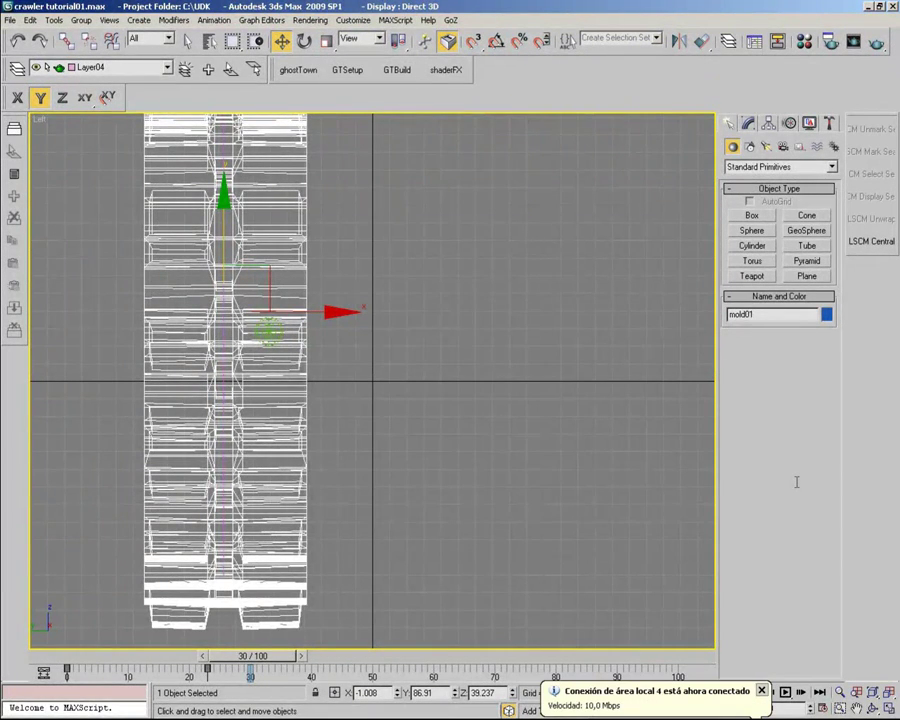
key(ctrl+z)
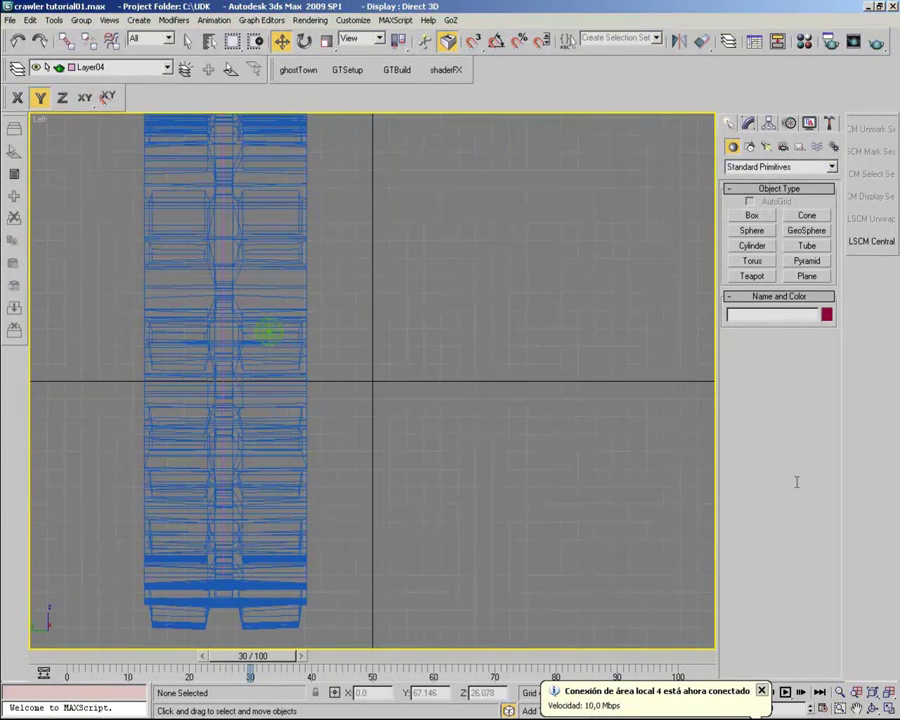
key(ctrl+z)
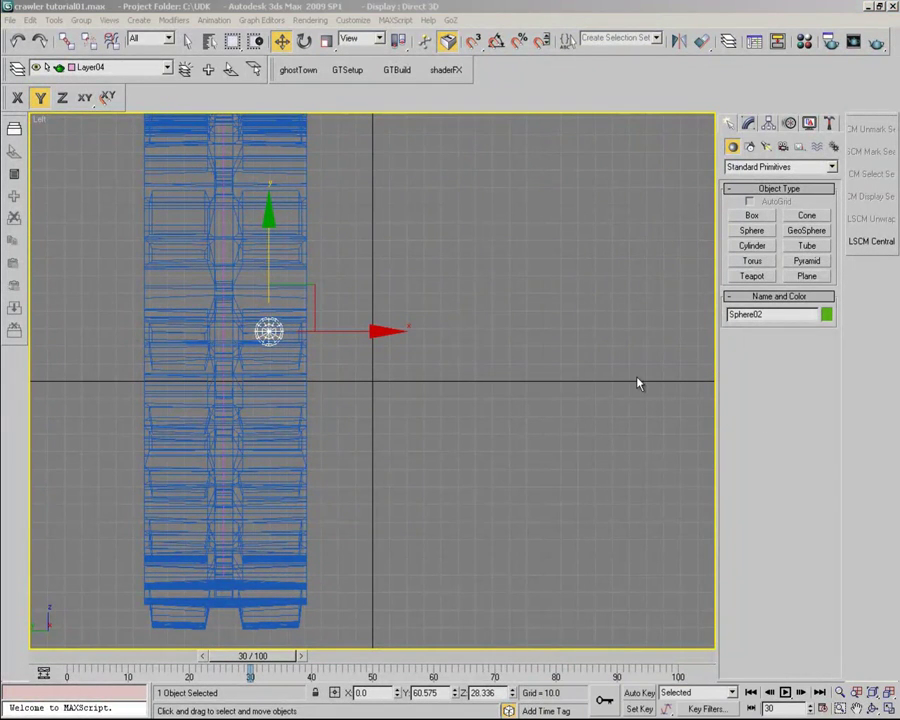
drag(268, 260, 268, 200)
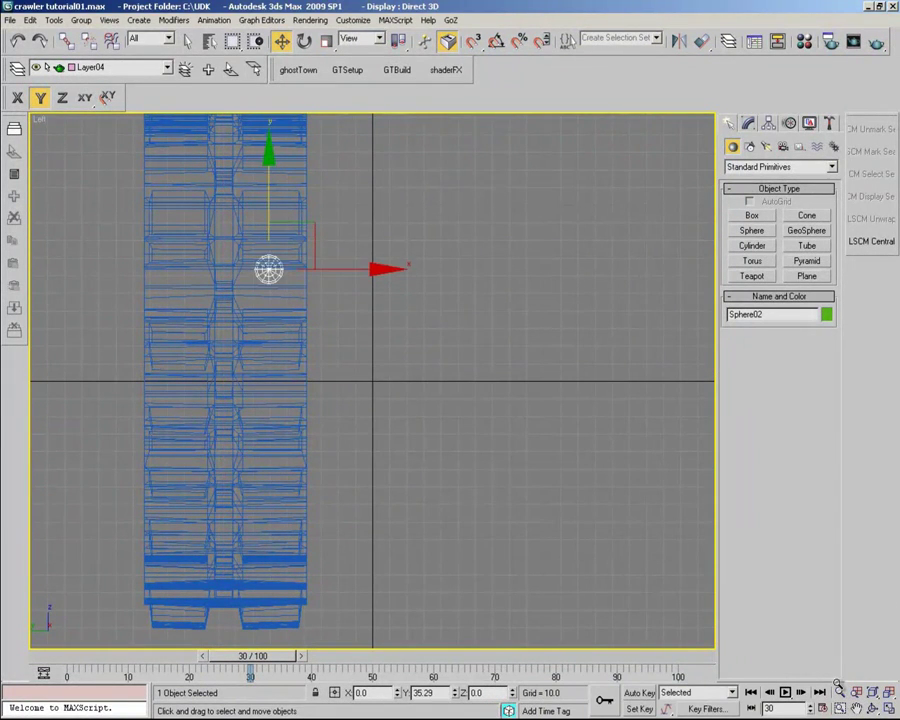
drag(268, 270, 268, 265)
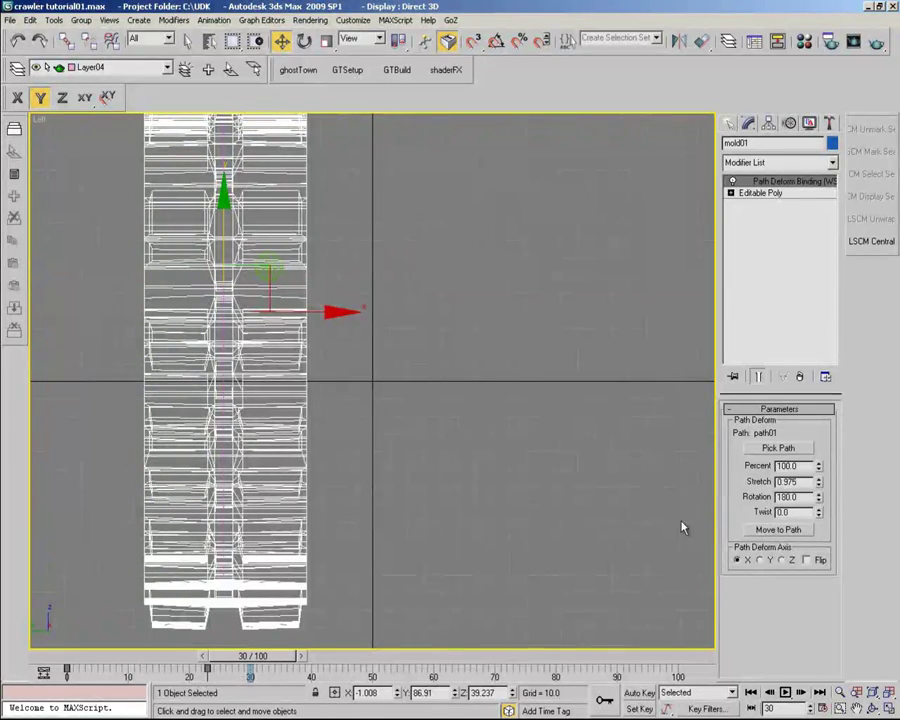
click(761, 192)
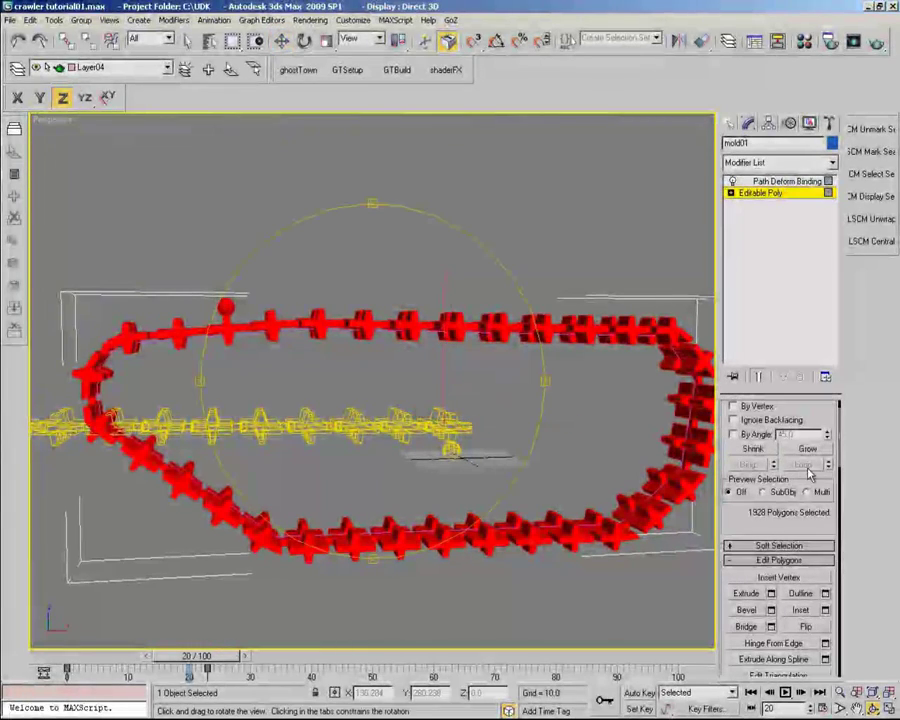
Step: Orbit to look down on the track and play the animation to watch the links travel
alt+middle_drag(740, 440, 740, 473)
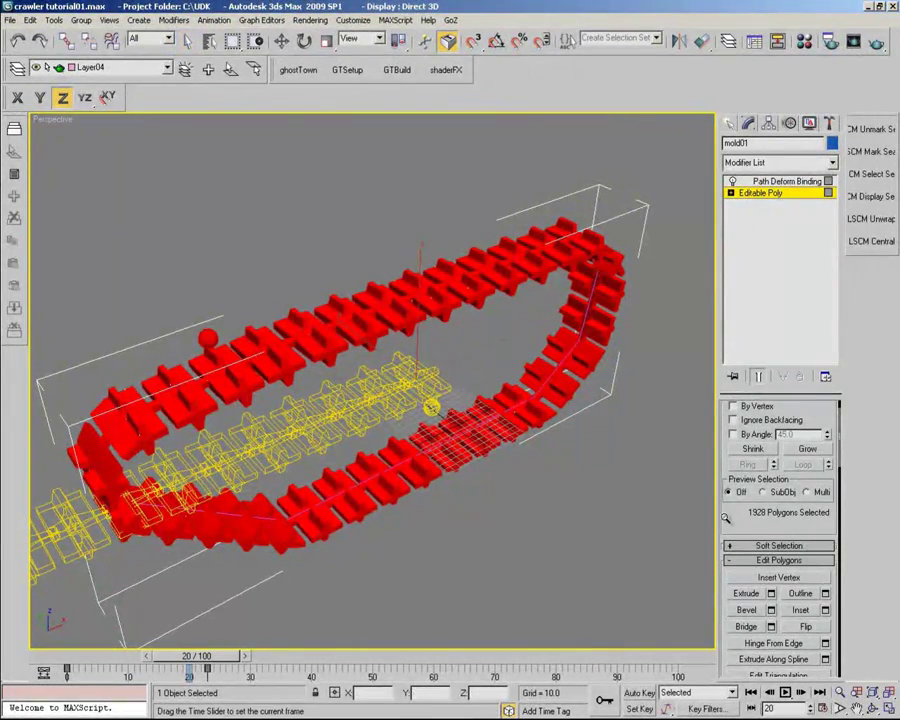
key(slash)
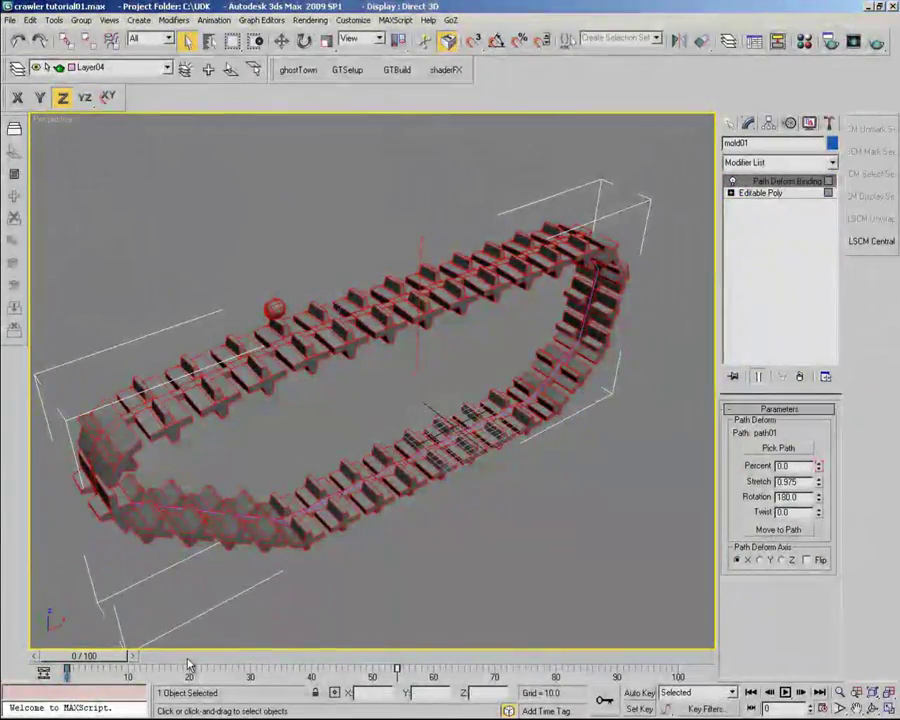
Step: Scrub to frame 9 and orbit to view the finished crawler from another angle
key(ctrl+r)
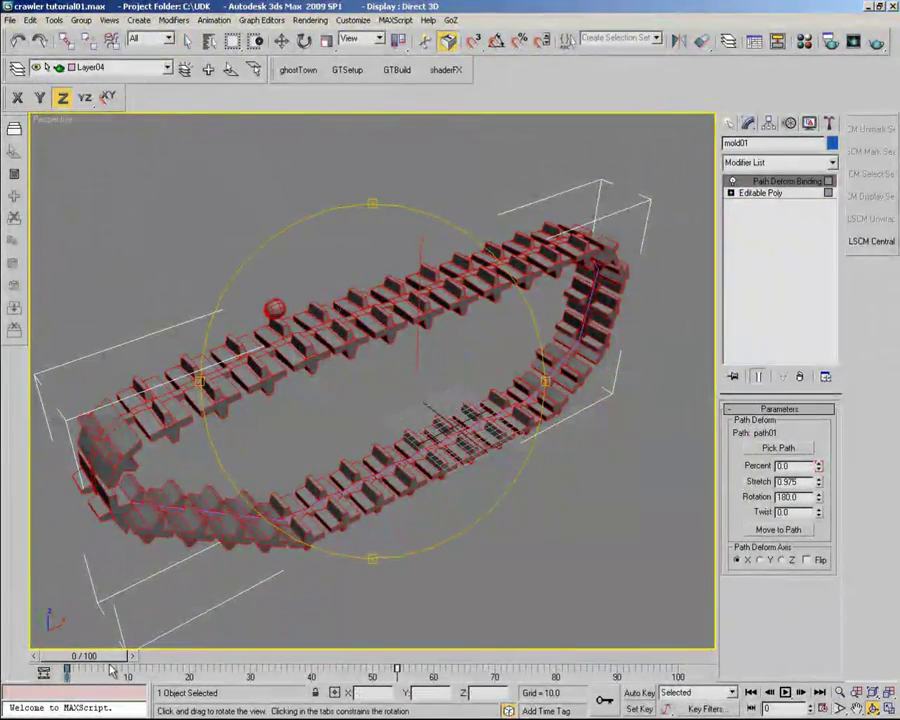
mouse_move(112, 656)
mouse_down()
mouse_move(143, 656)
mouse_move(73, 648)
mouse_move(122, 612)
mouse_up()
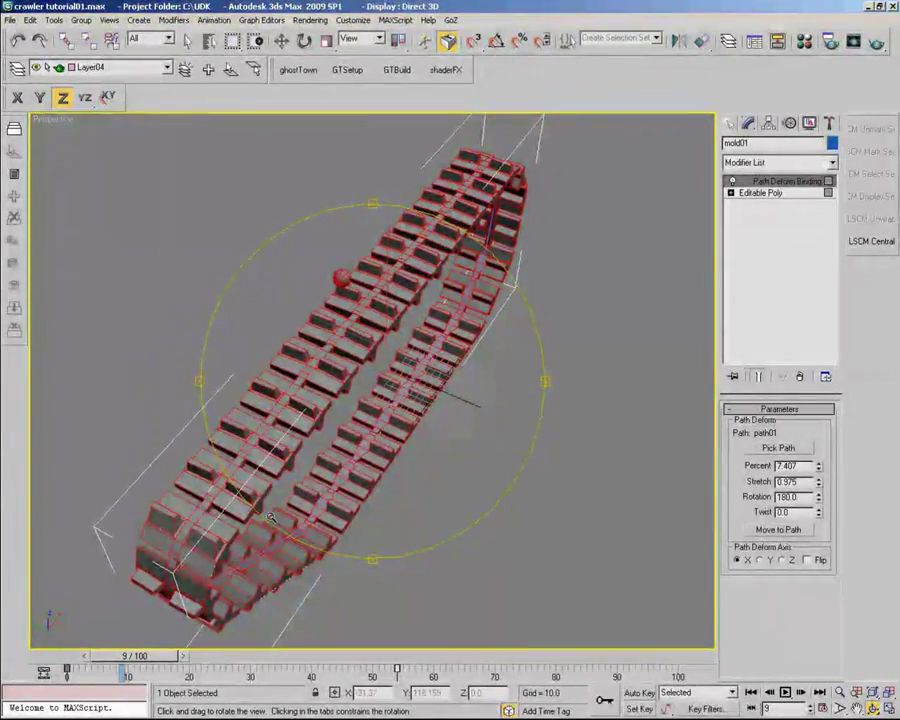
mouse_move(181, 518)
mouse_down()
mouse_move(222, 331)
mouse_move(273, 368)
mouse_move(542, 287)
mouse_move(663, 215)
mouse_move(766, 178)
mouse_move(768, 195)
mouse_up()
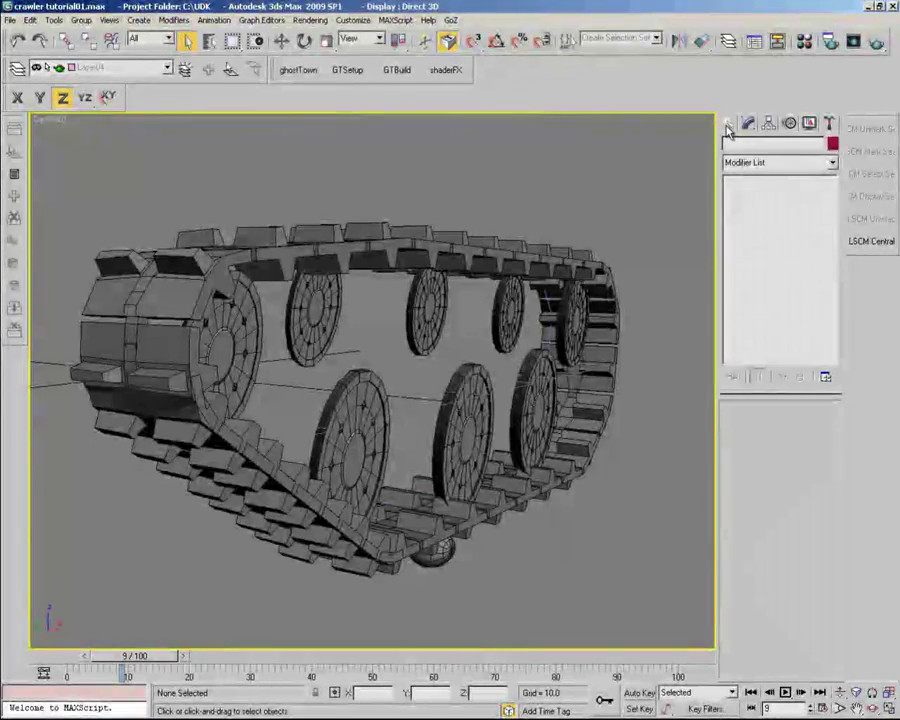
Step: Play the animation so the crawler's track links roll around the wheels
key(/)
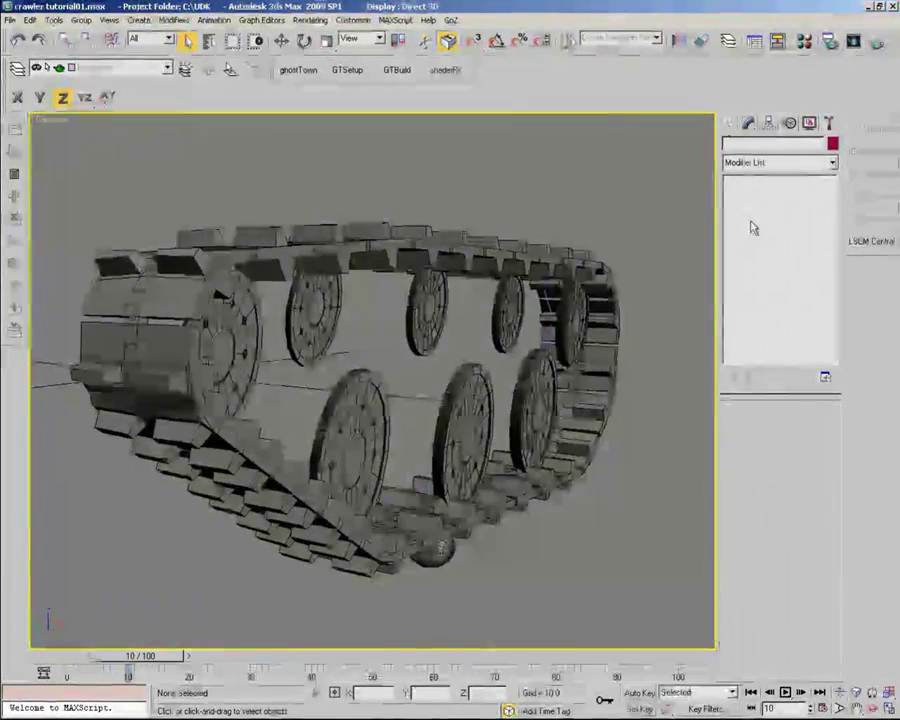